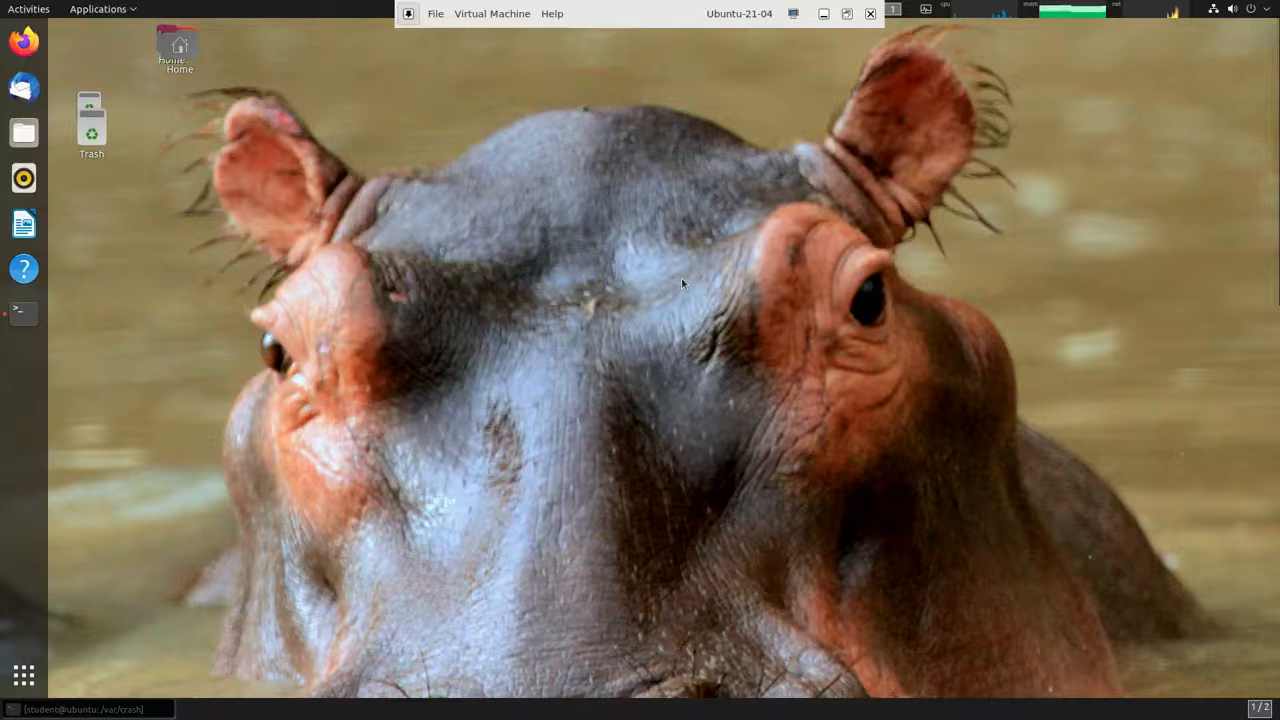
Launch the Software app from the bottom of Applications > System Tools.
click(120, 18)
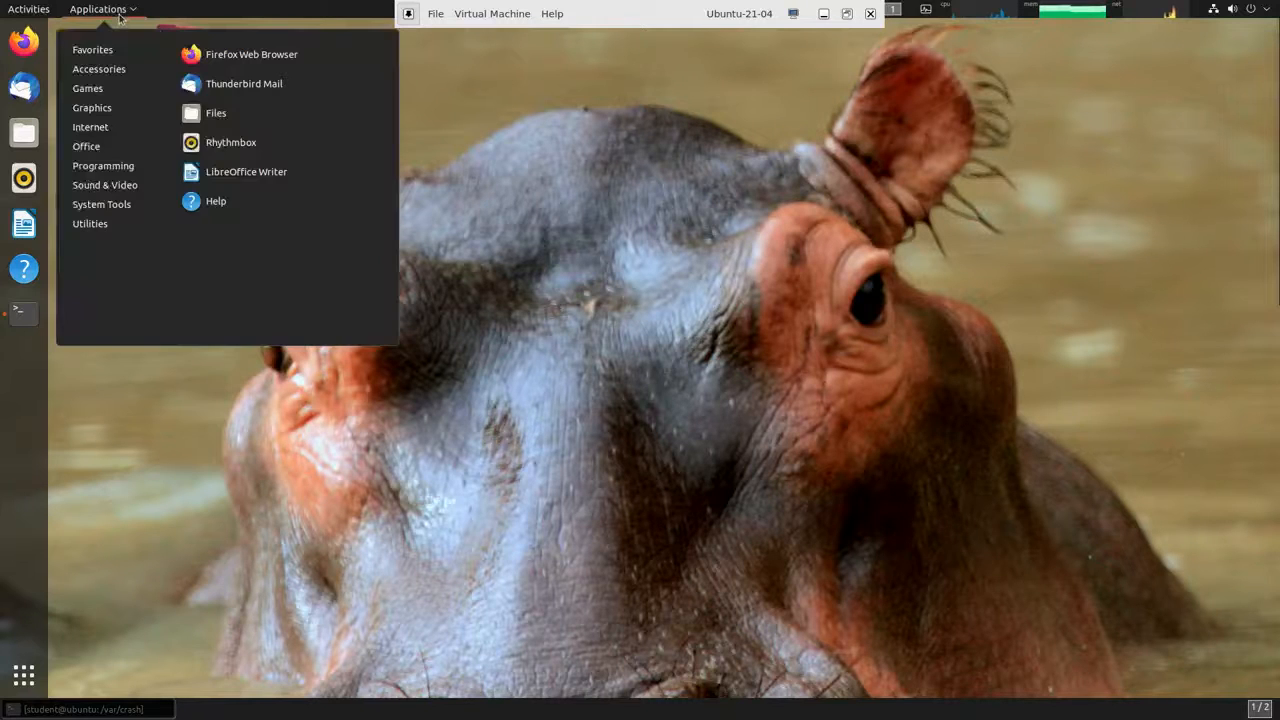
mouse_move(104, 205)
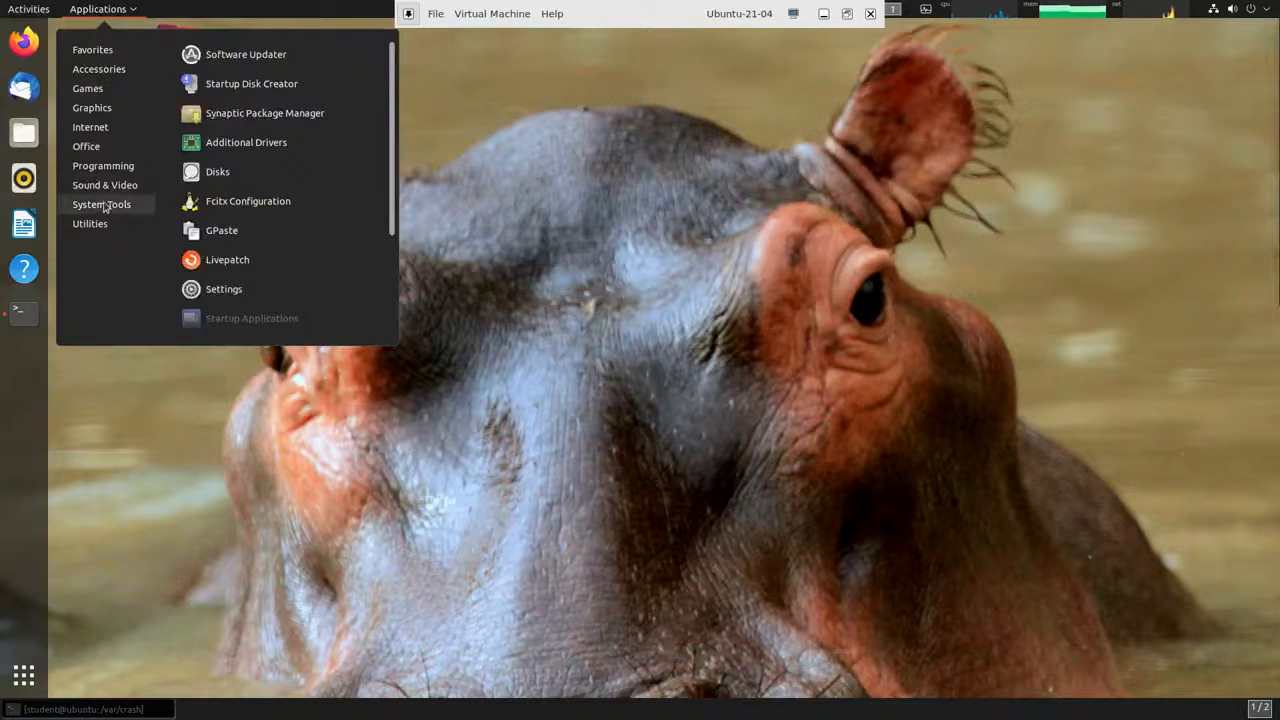
scroll(280, 220, down, 3)
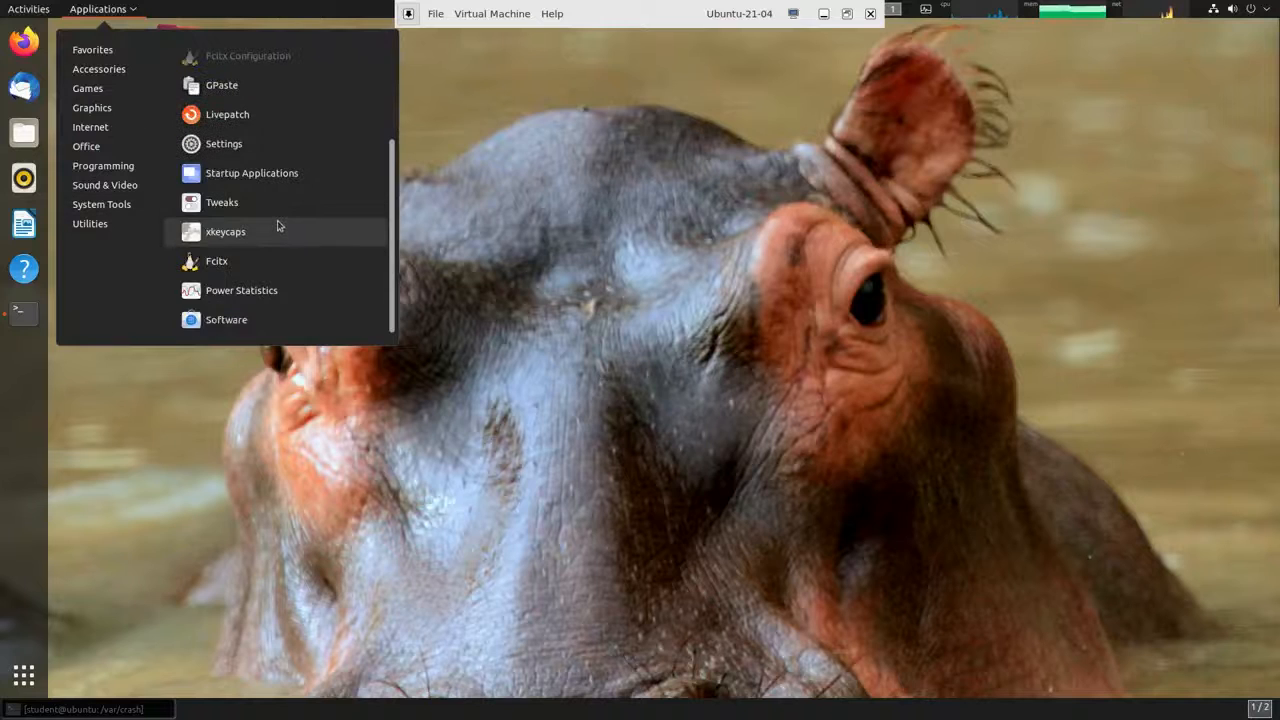
click(248, 322)
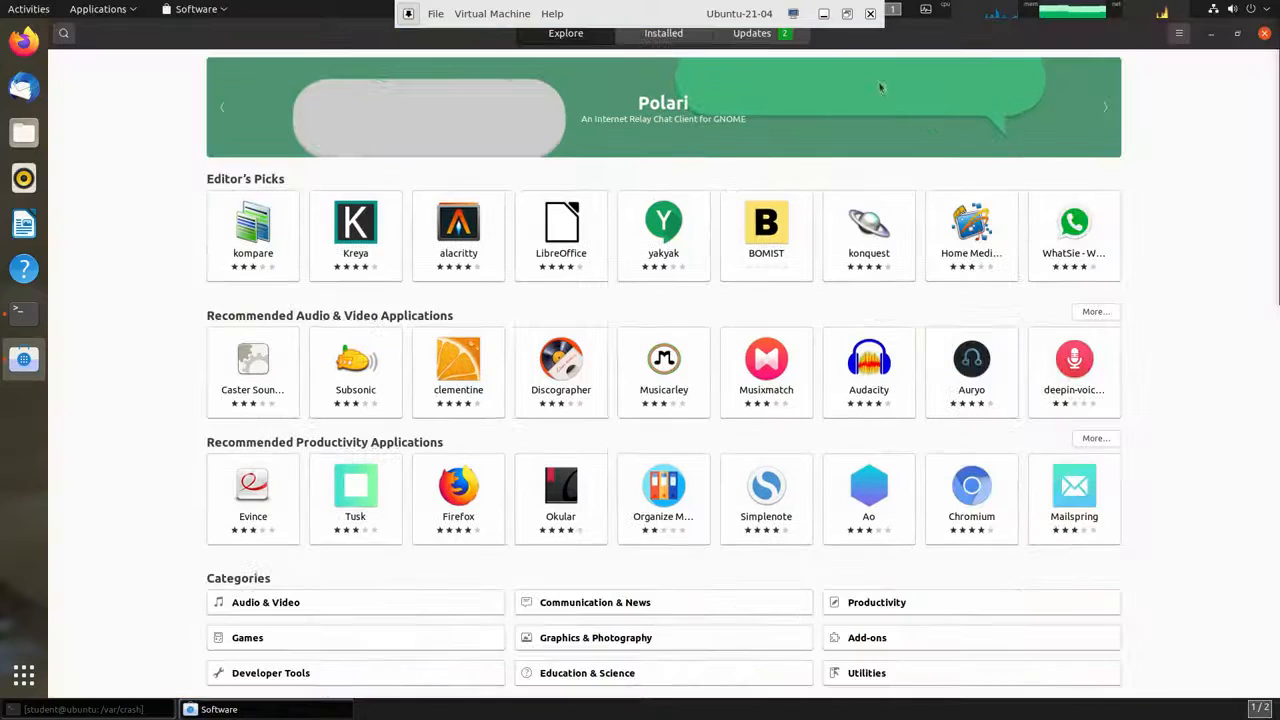
Maximize the Software window, browse the Utilities category, then return to Explore.
click(838, 66)
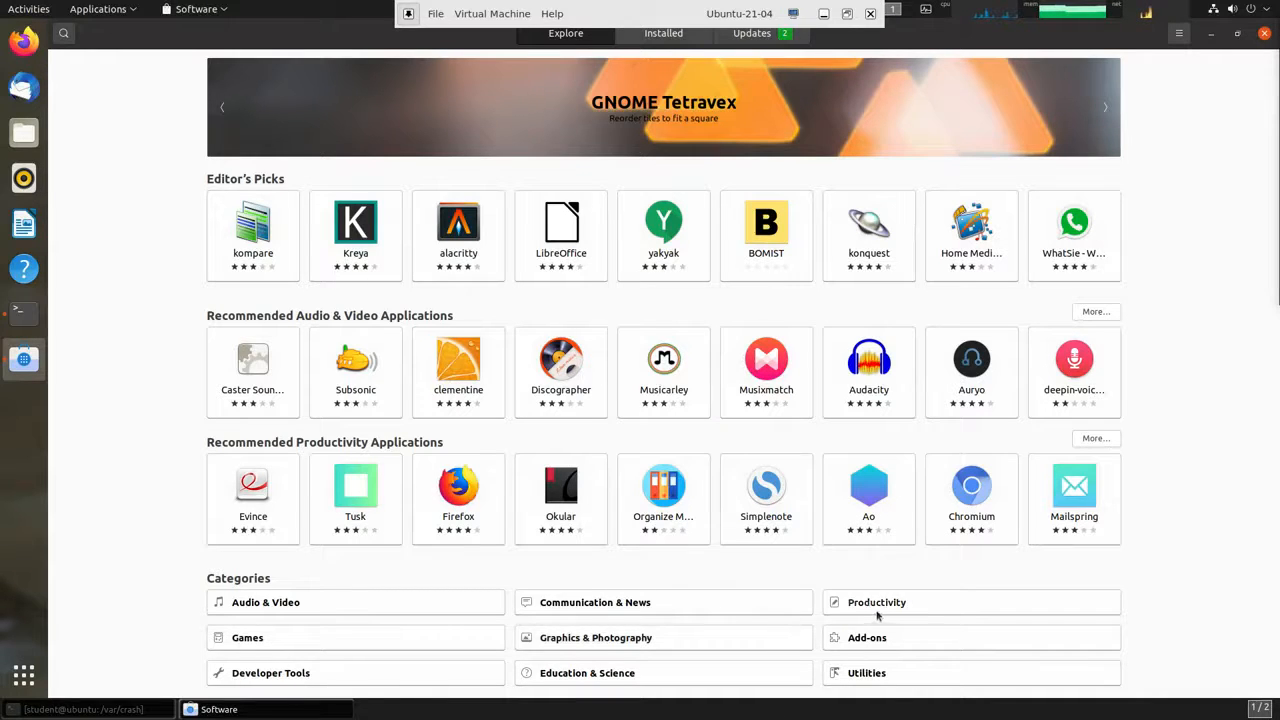
click(886, 678)
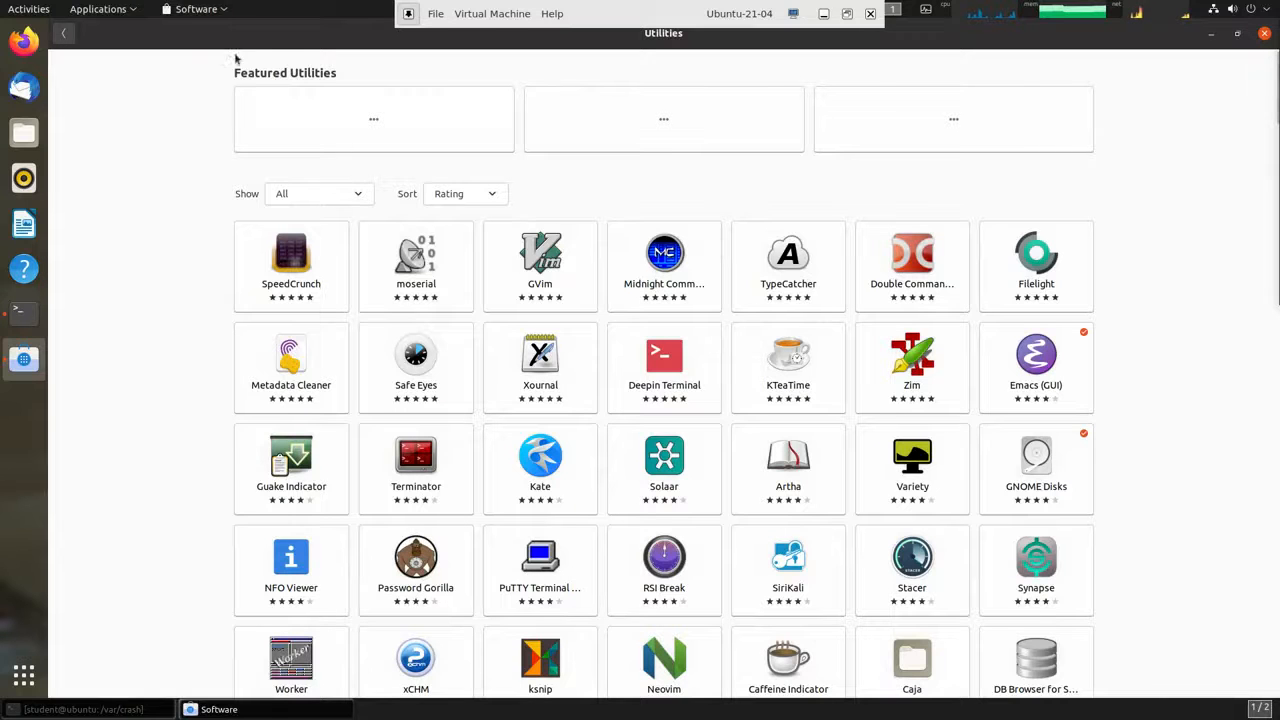
click(68, 36)
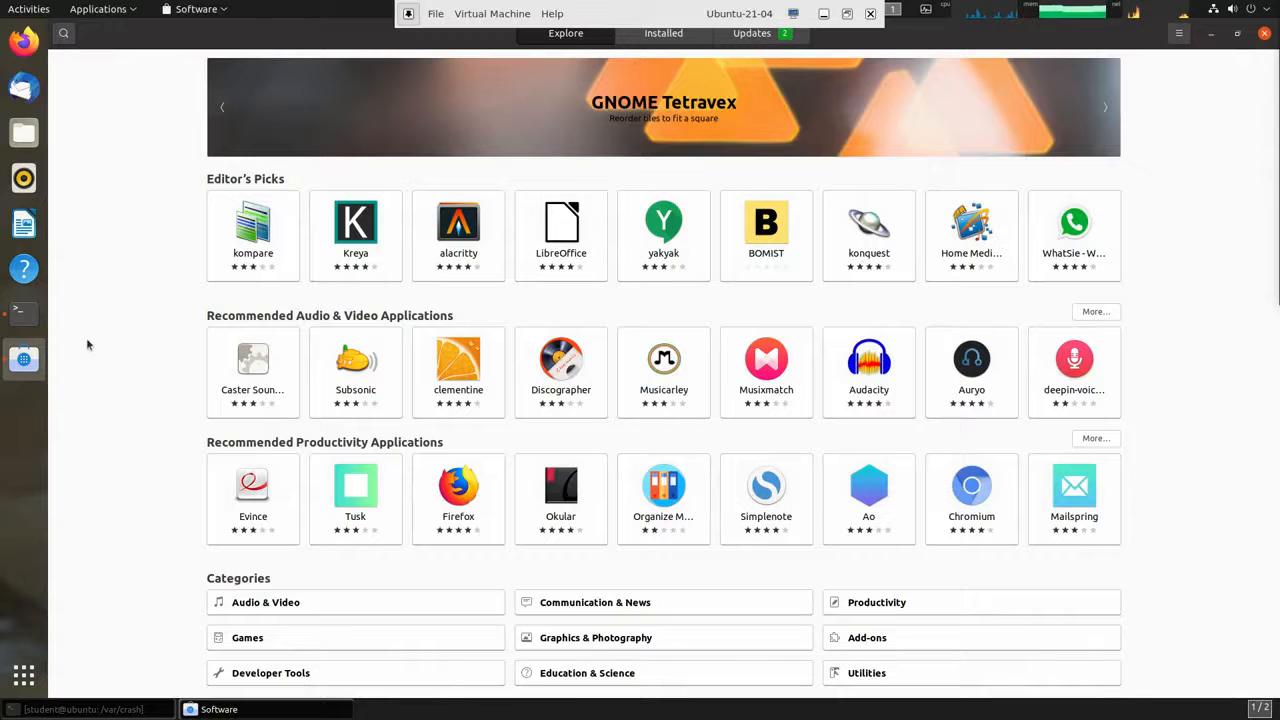
Search apps for 'terminal' and view the GNUstep Terminal details page.
click(64, 34)
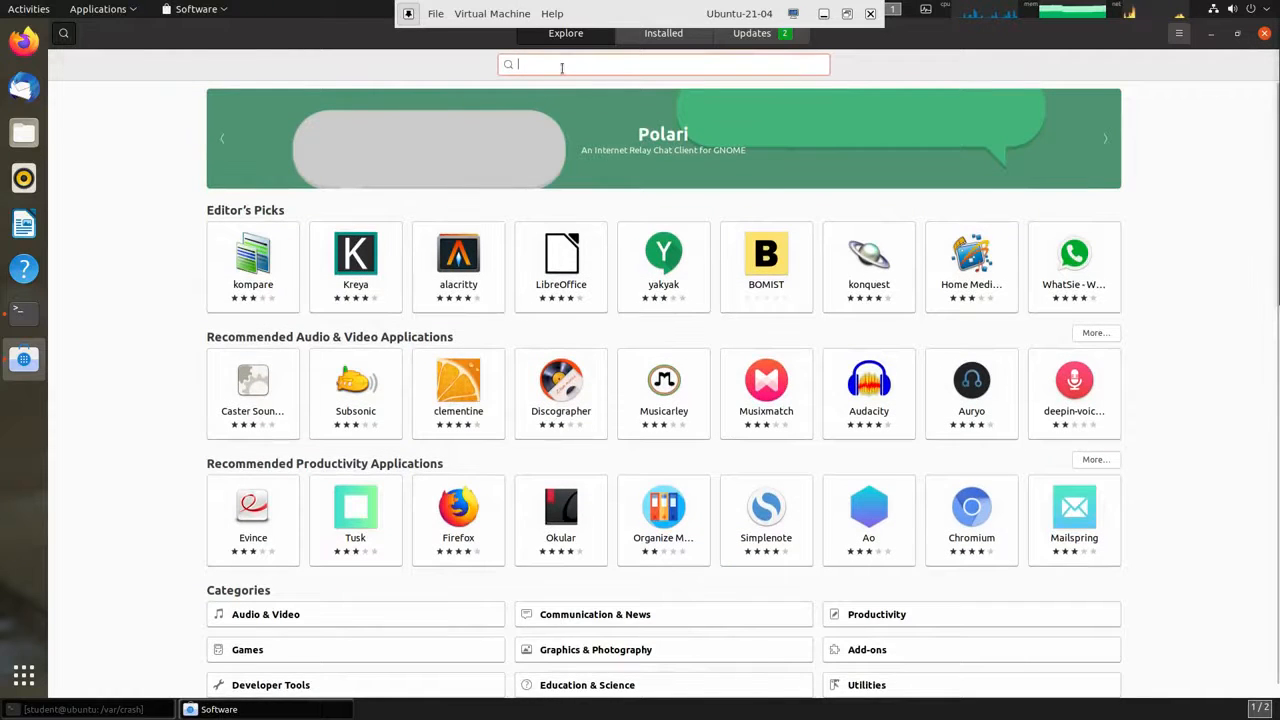
text(terminal)
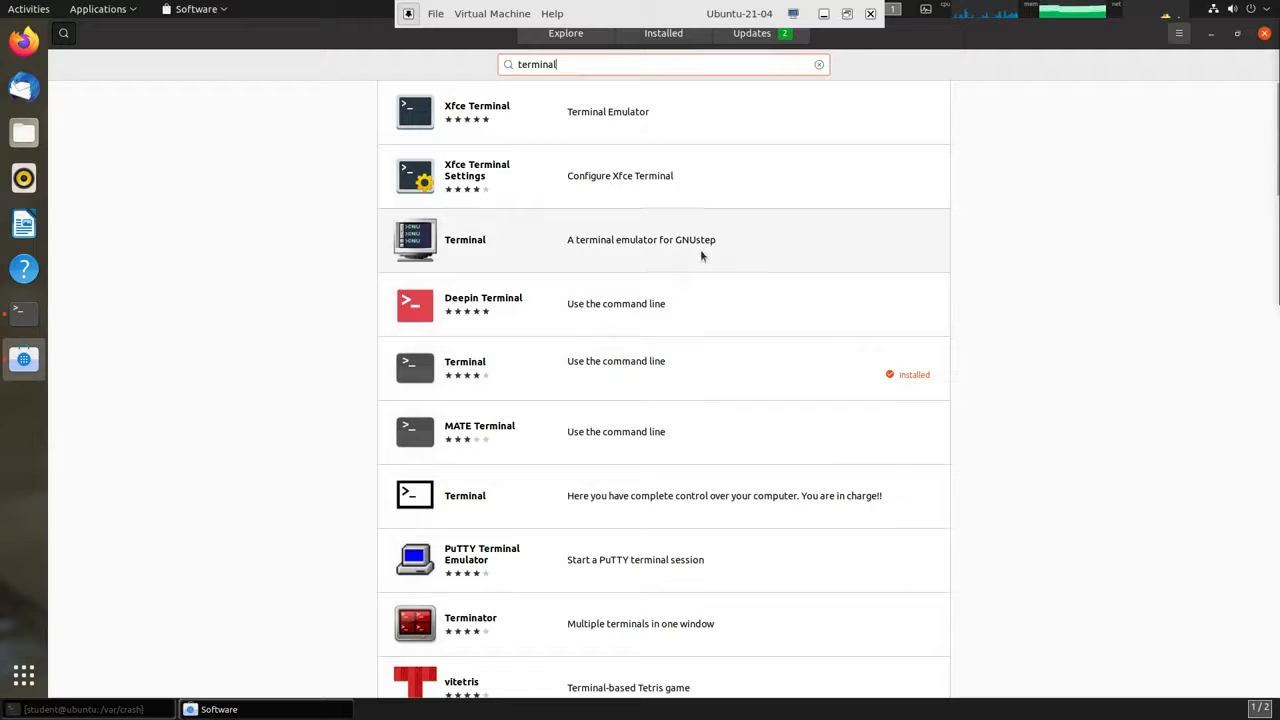
click(423, 236)
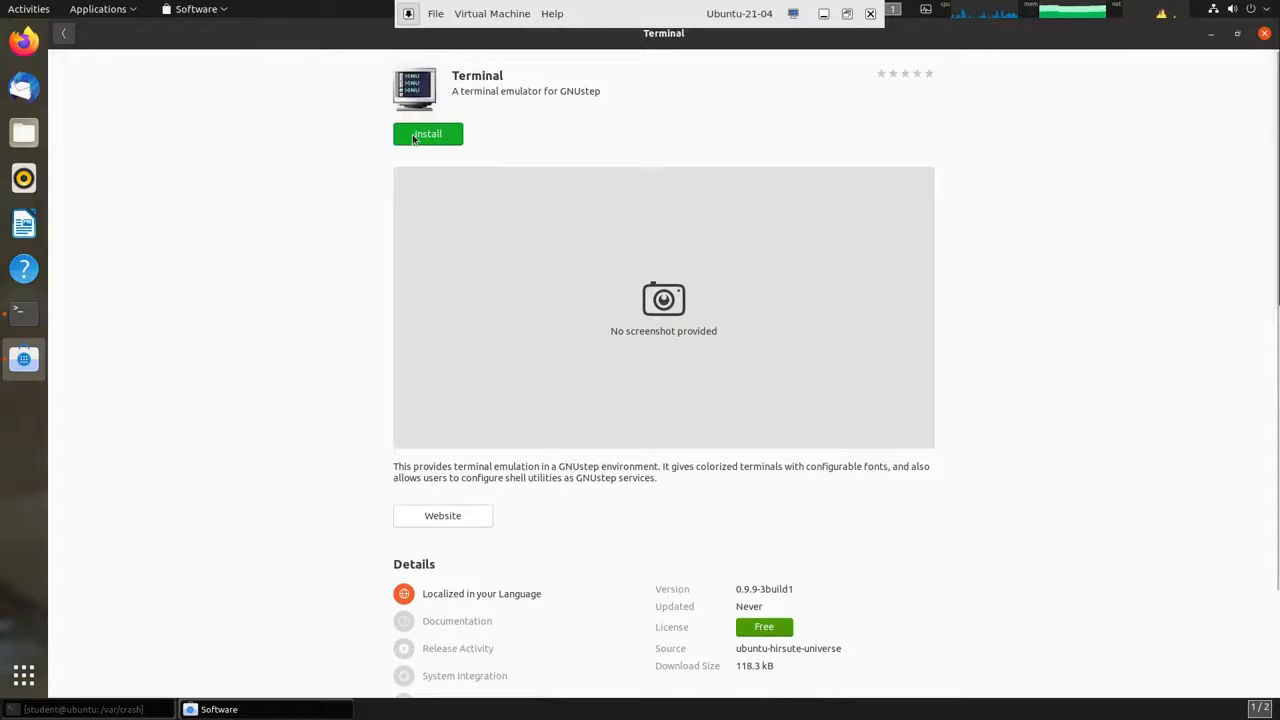
Go back to the results and erase the 'terminal' search query.
click(67, 37)
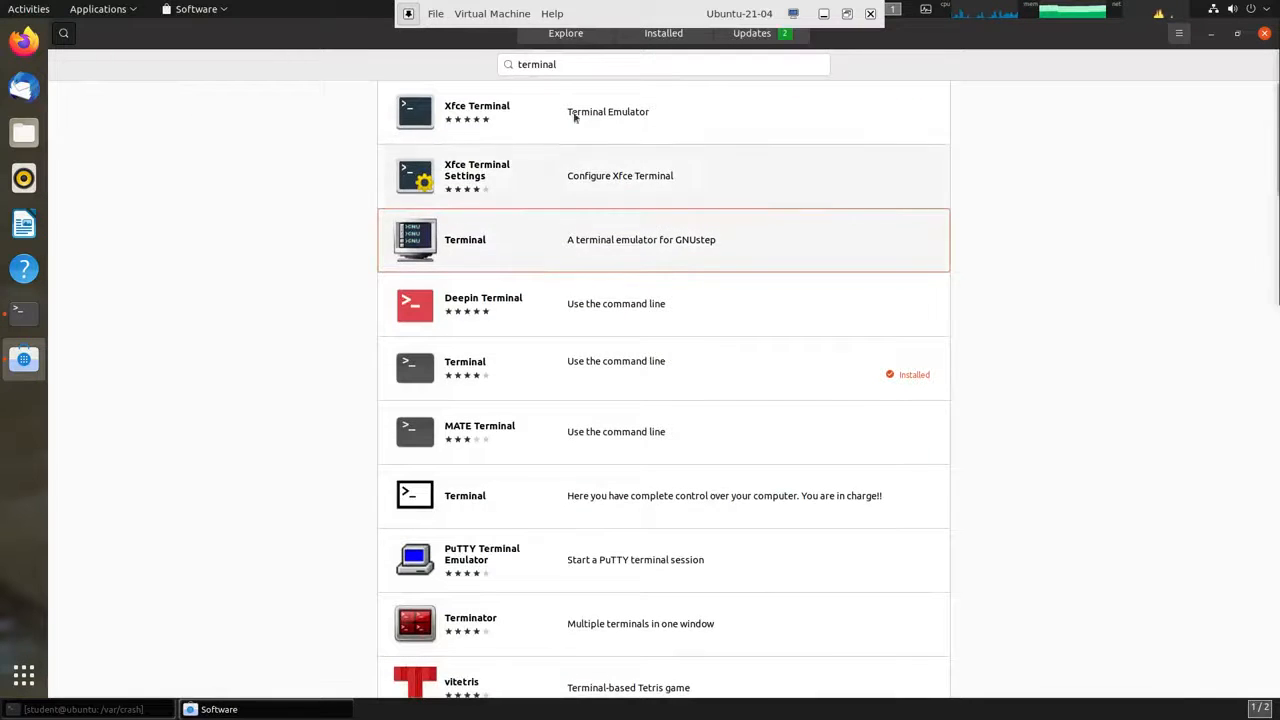
click(563, 64)
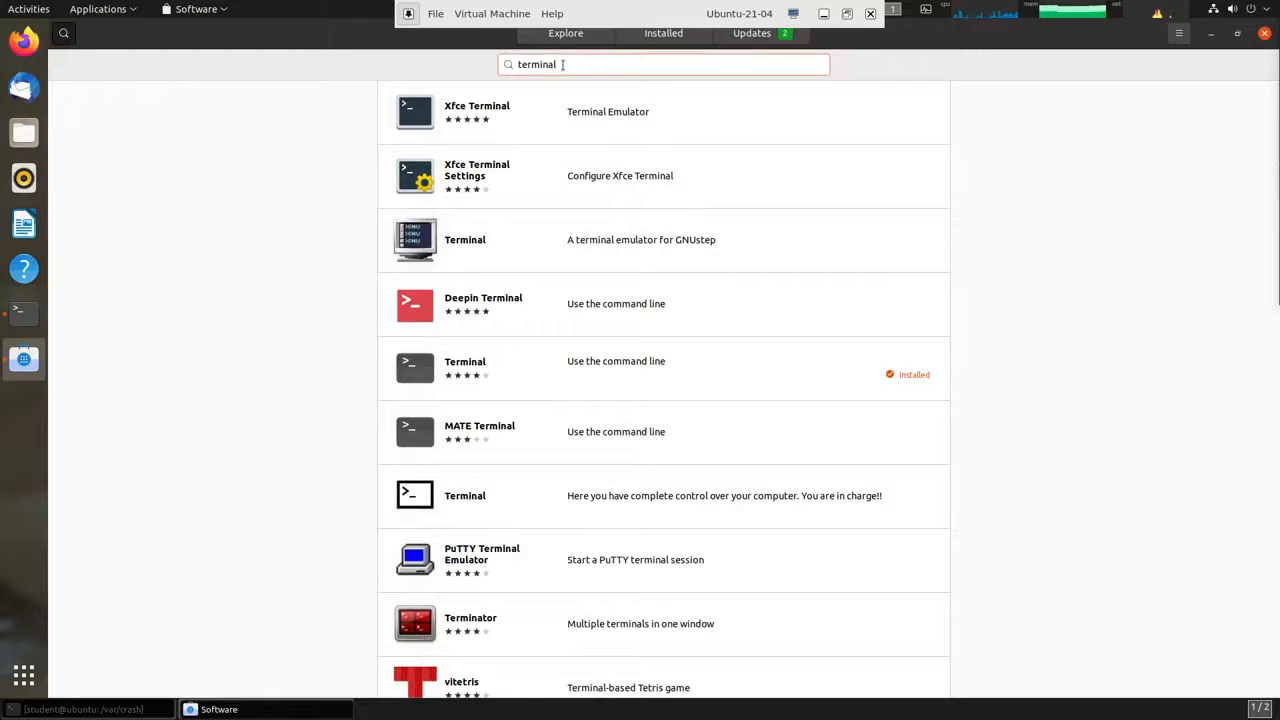
key(BackSpace)
key(BackSpace)
key(BackSpace)
key(BackSpace)
key(BackSpace)
key(BackSpace)
key(BackSpace)
key(BackSpace)
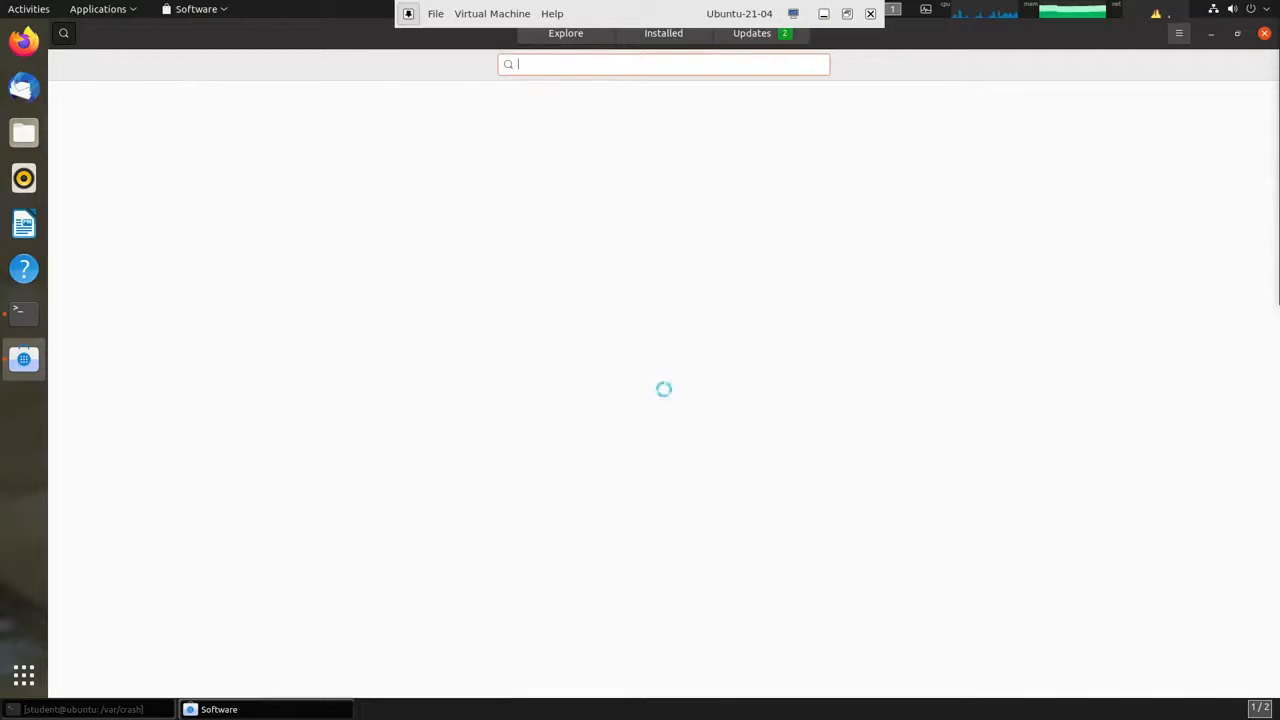
Search 'chees', open Cheese, and remove it, authorizing with the account password.
text(cheese)
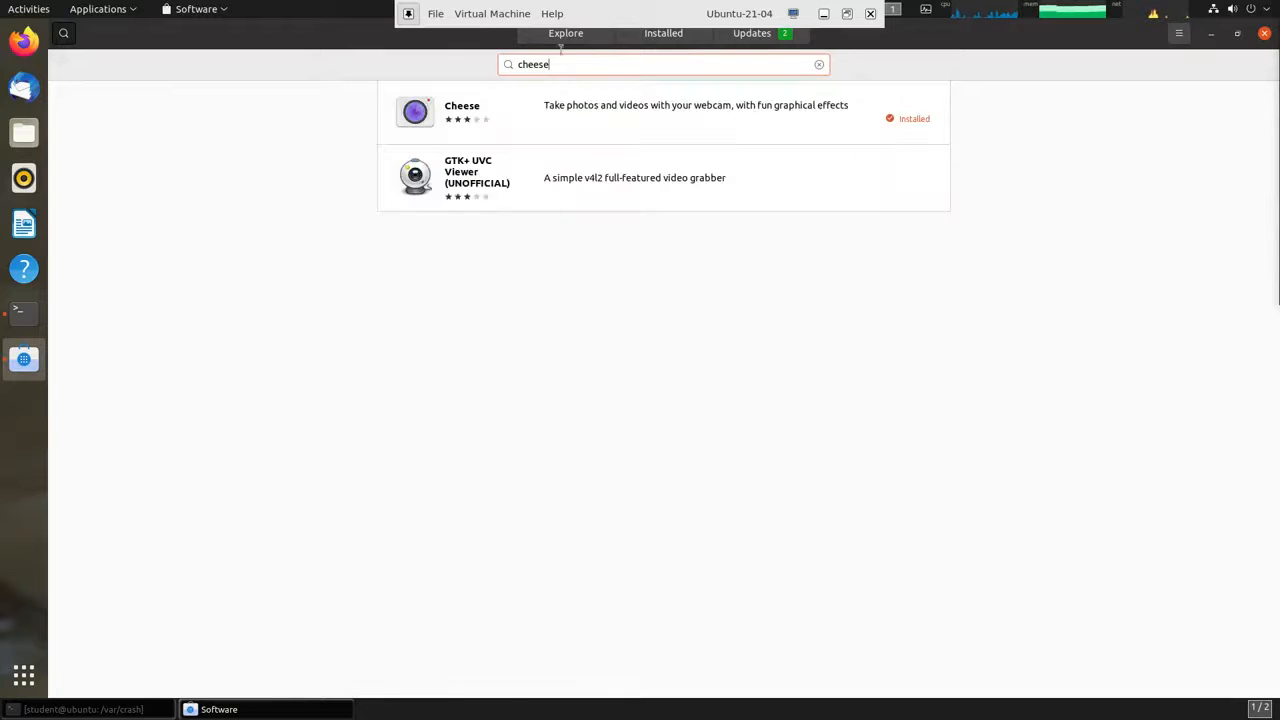
click(643, 109)
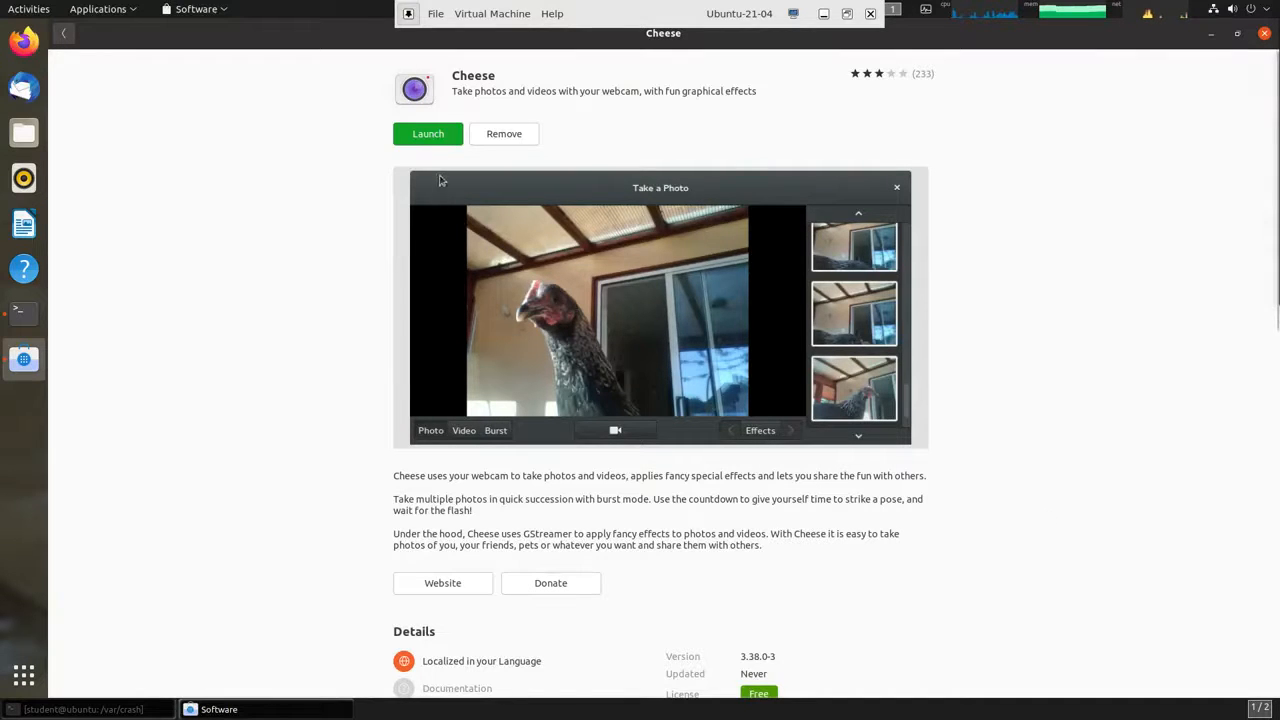
click(510, 135)
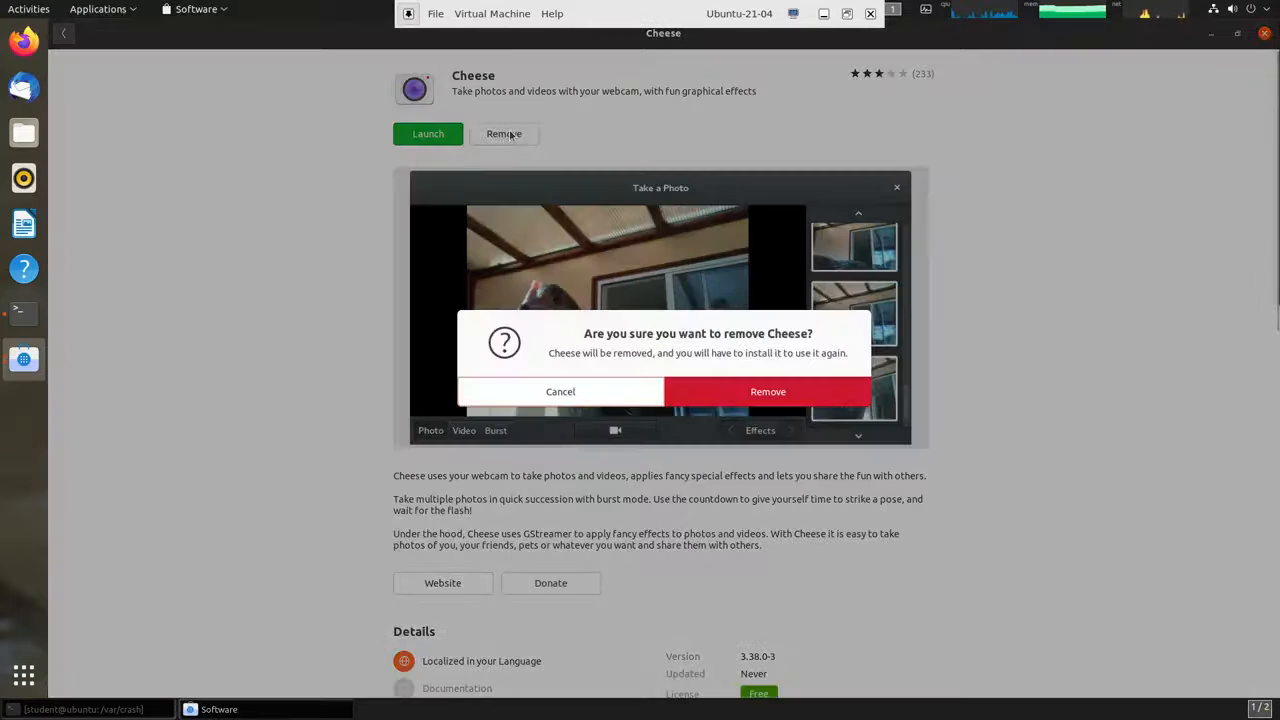
click(768, 393)
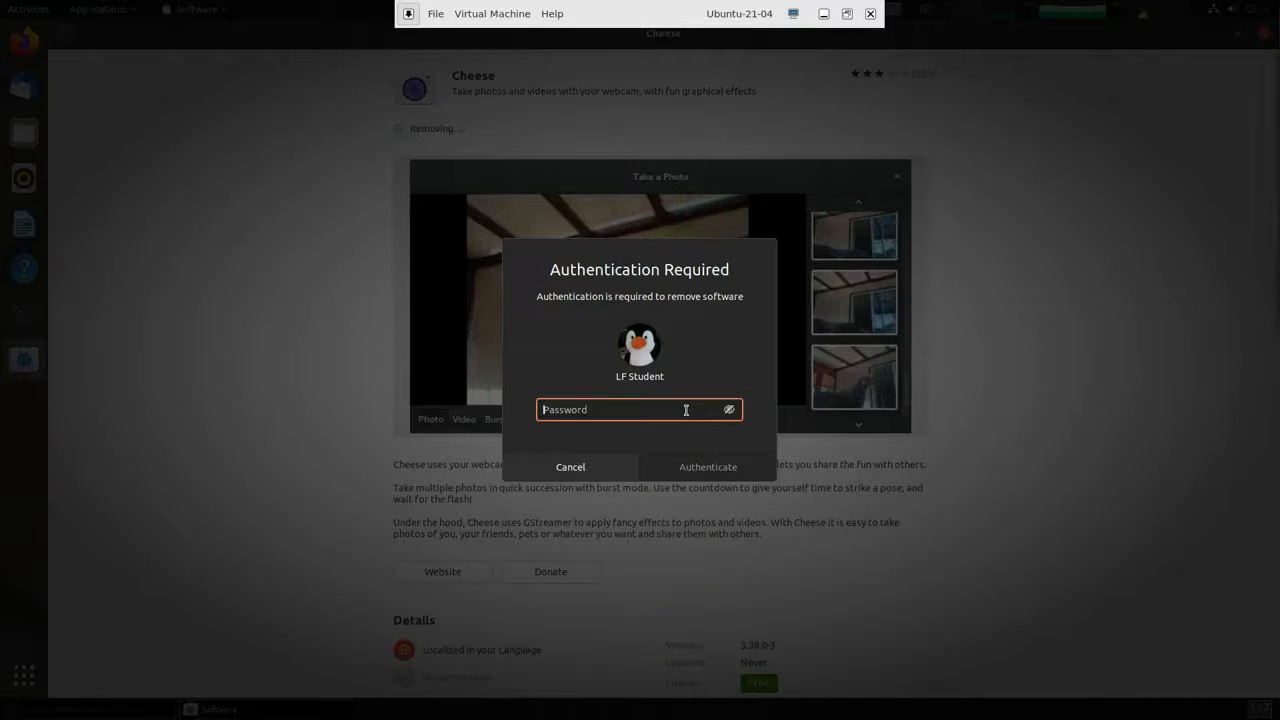
text(student)
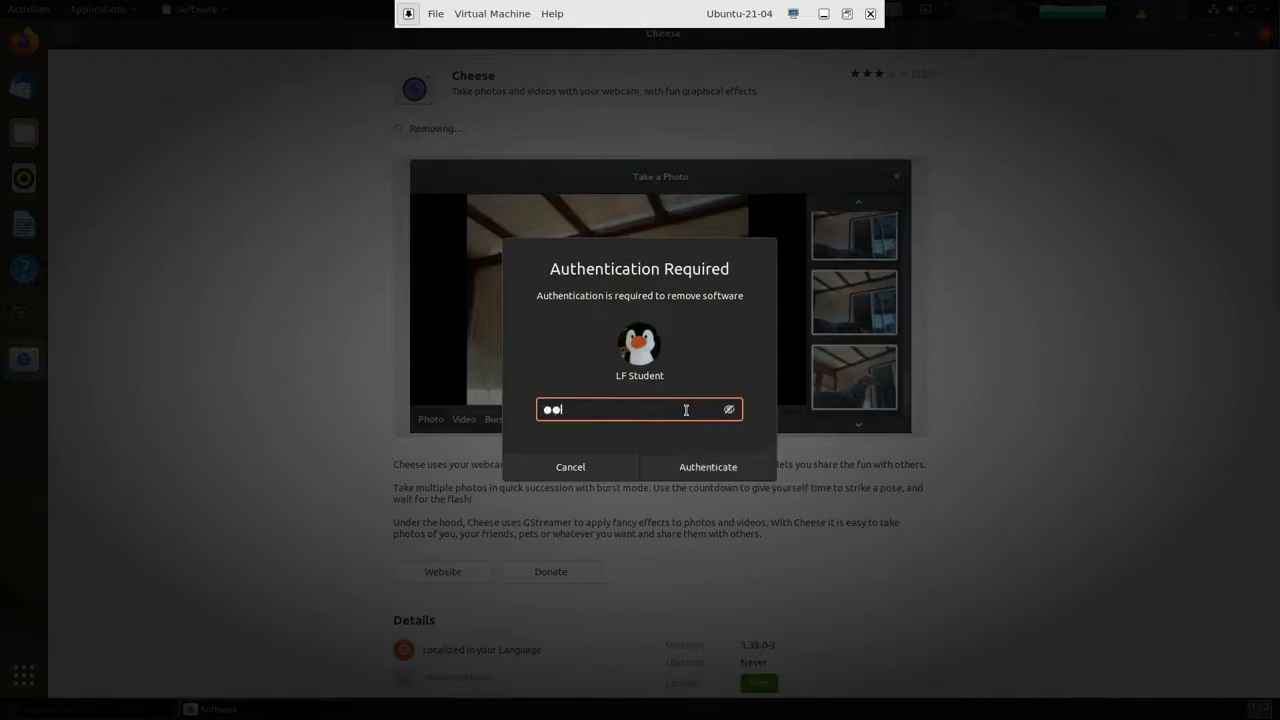
key(Return)
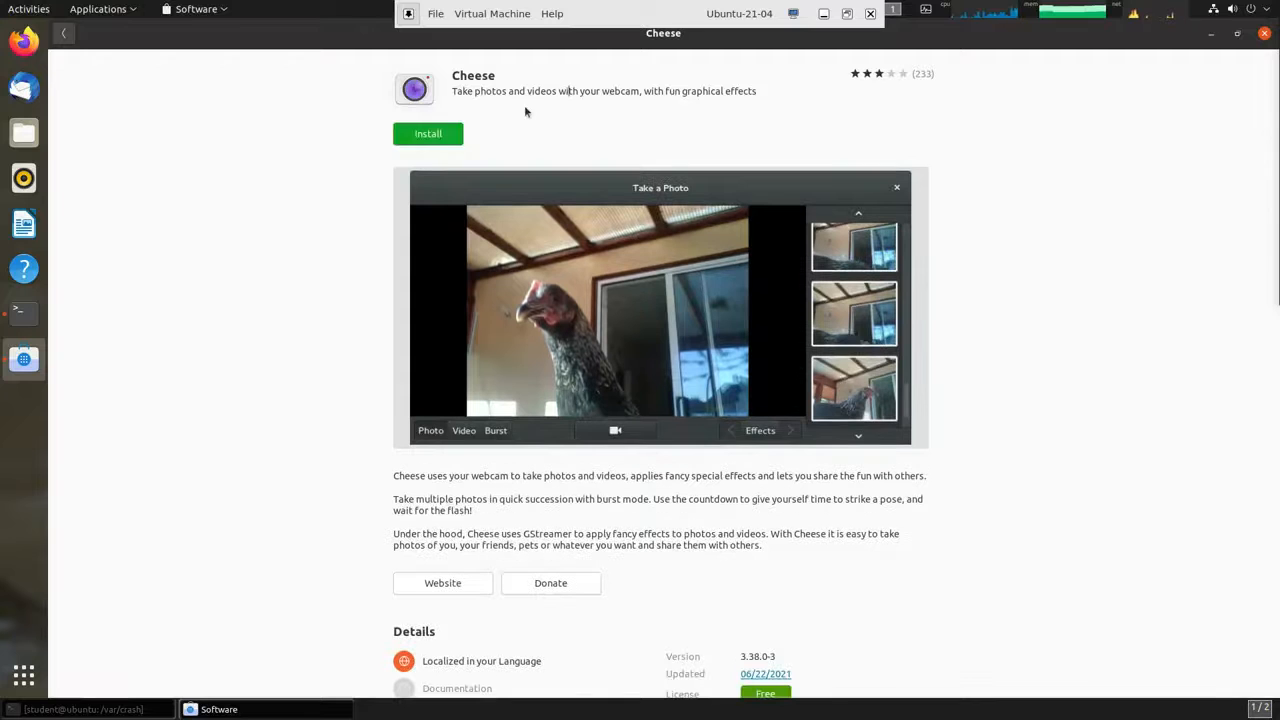
Reinstall Cheese with the account password and return to the cheese search results.
click(432, 135)
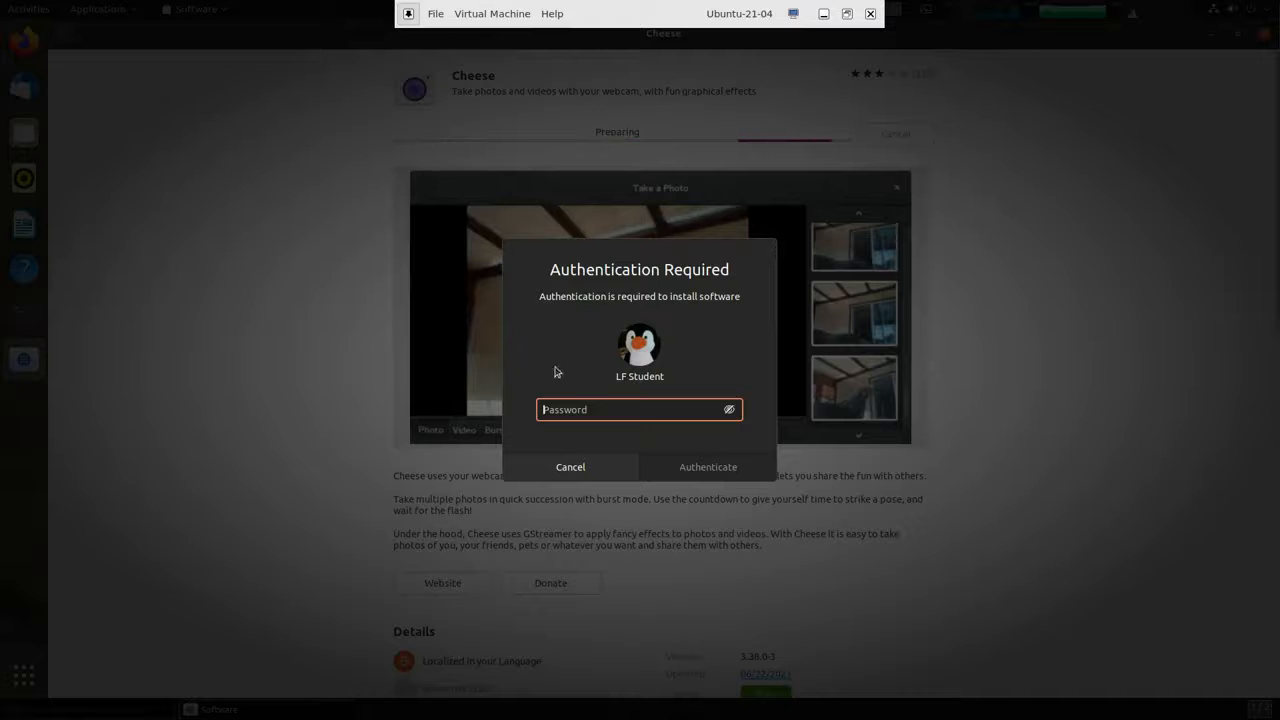
text(pass)
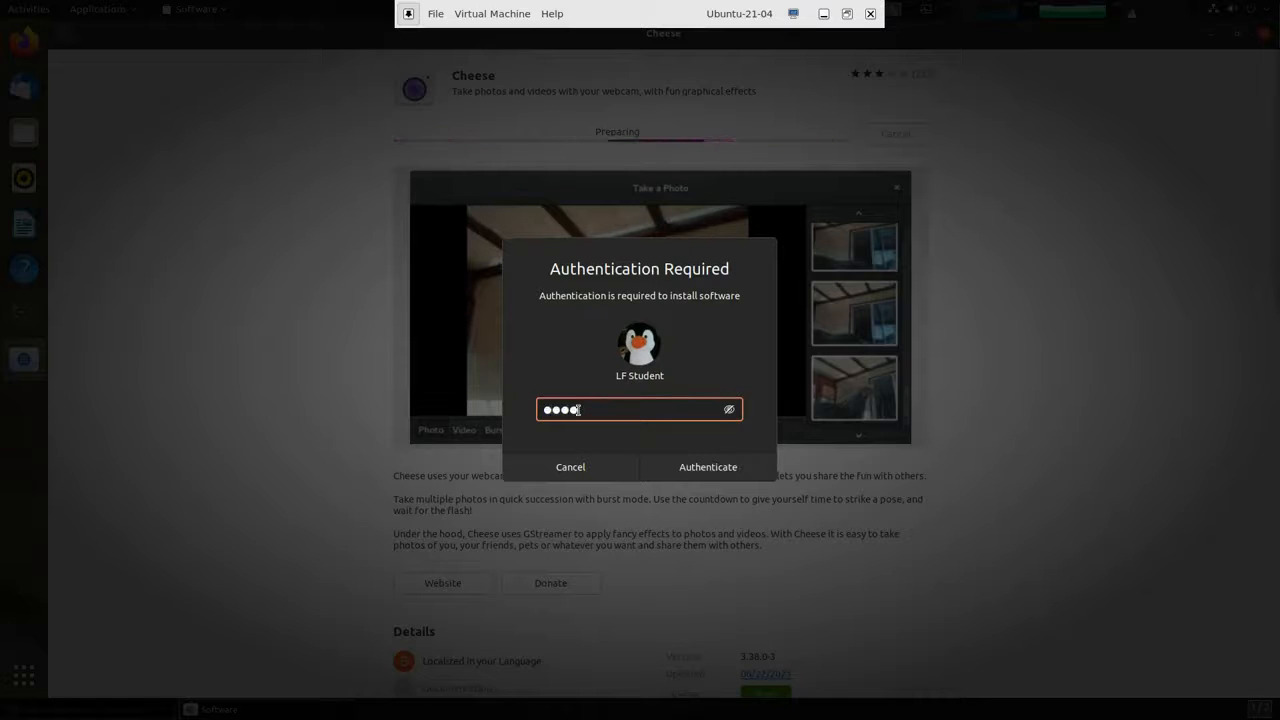
text(word)
key(Return)
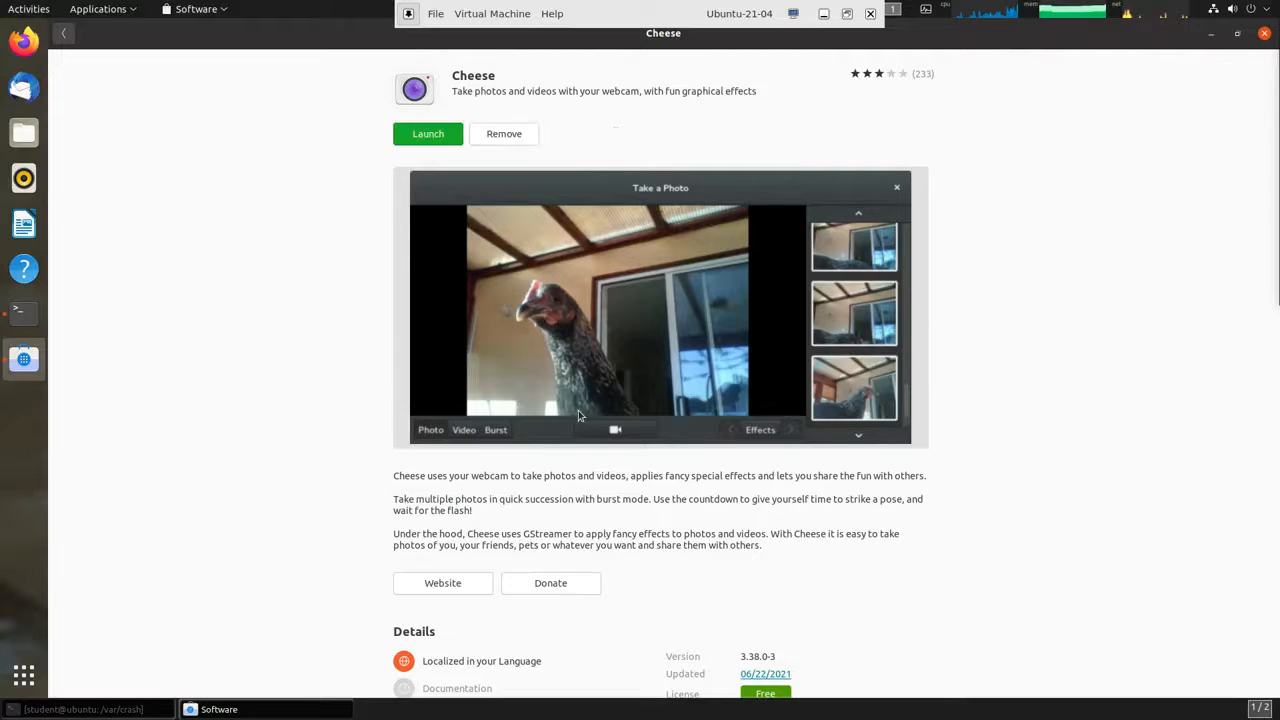
click(63, 33)
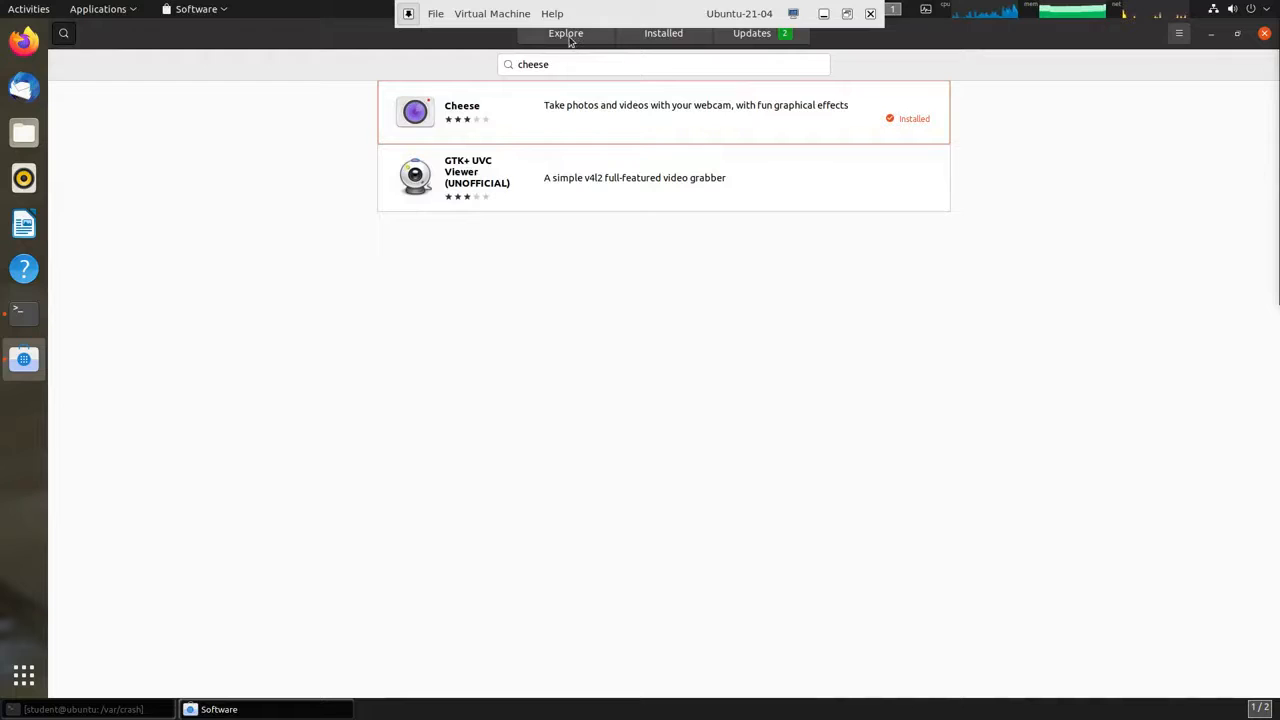
Check the Installed and Updates pages, then close GNOME Software.
click(667, 38)
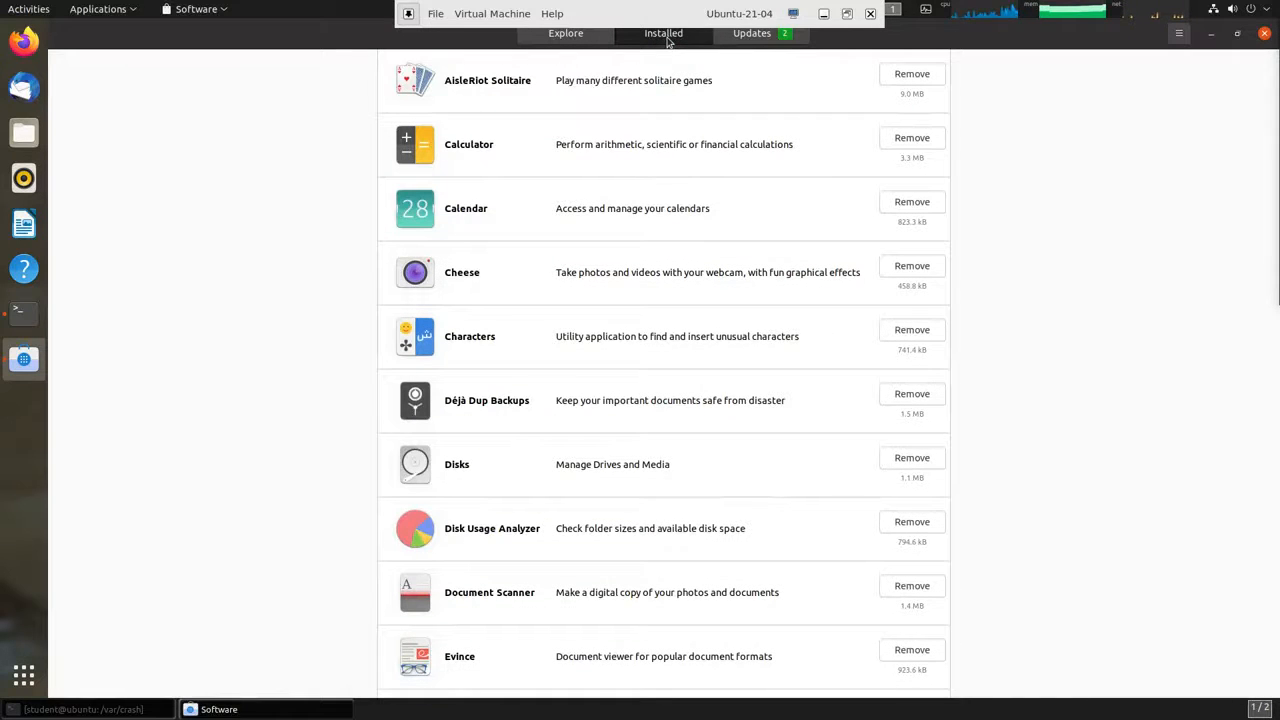
click(745, 36)
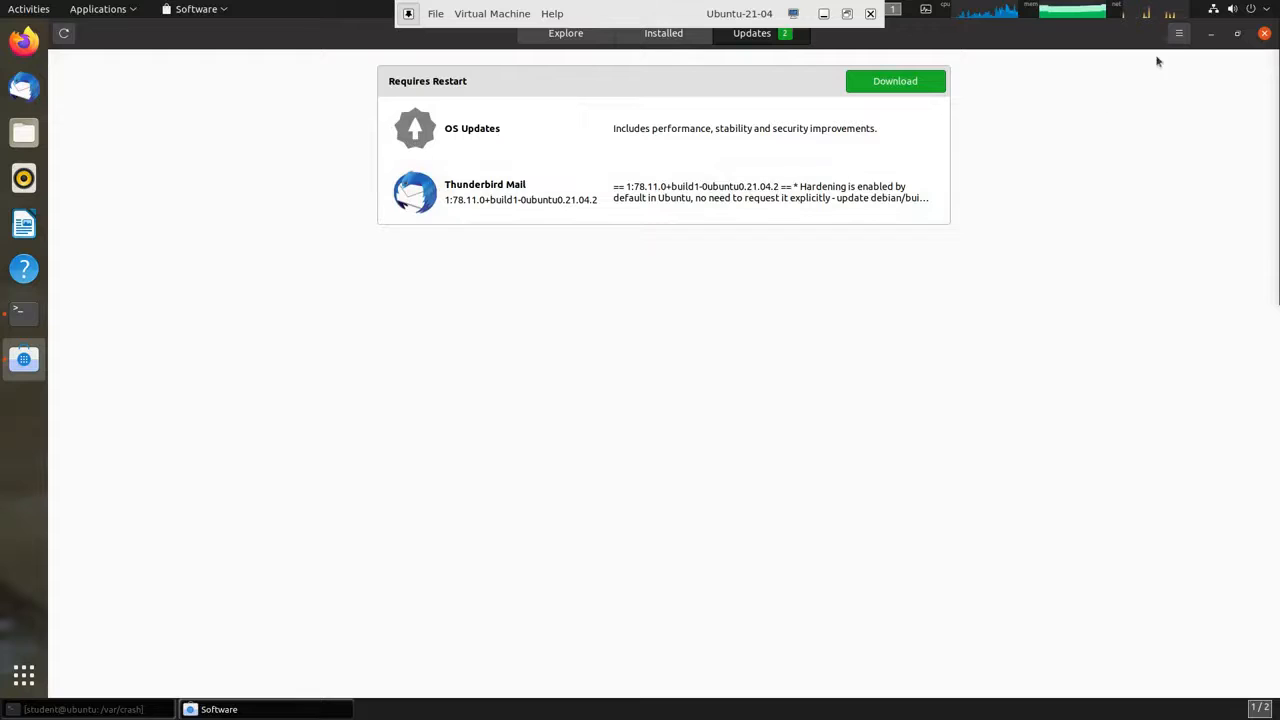
click(1264, 36)
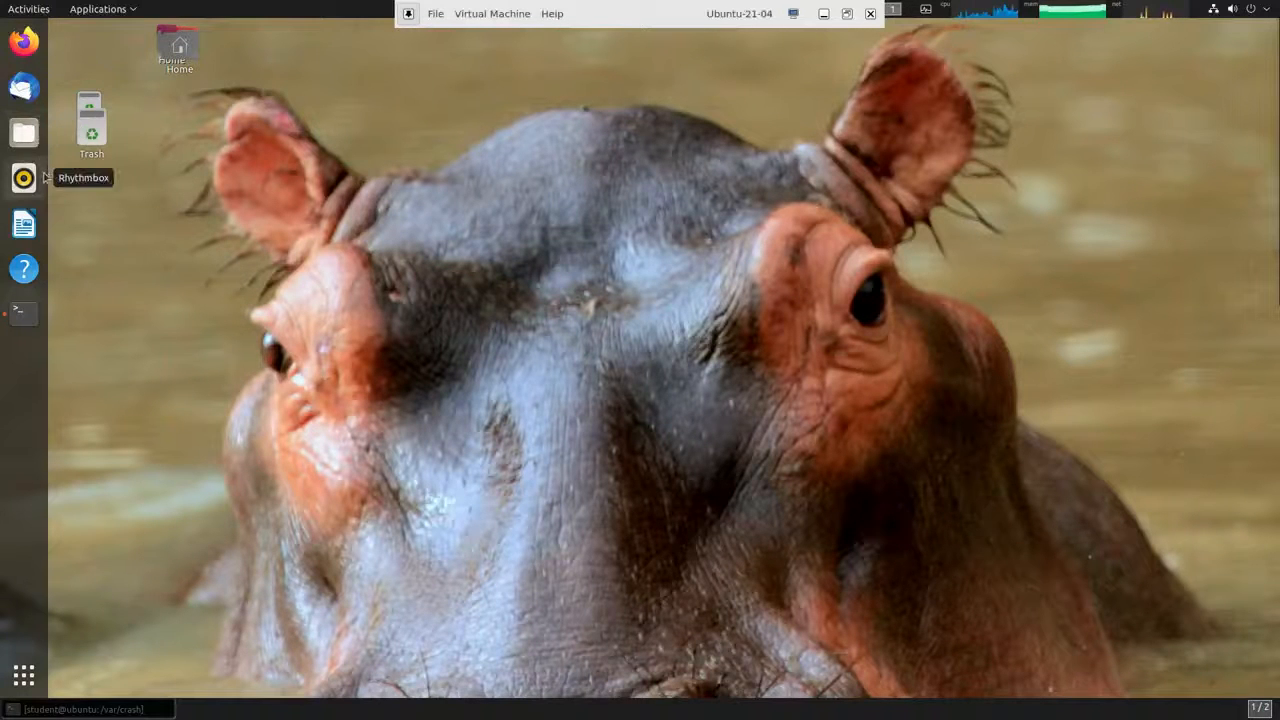
Launch Synaptic Package Manager from Applications > System Tools.
click(104, 12)
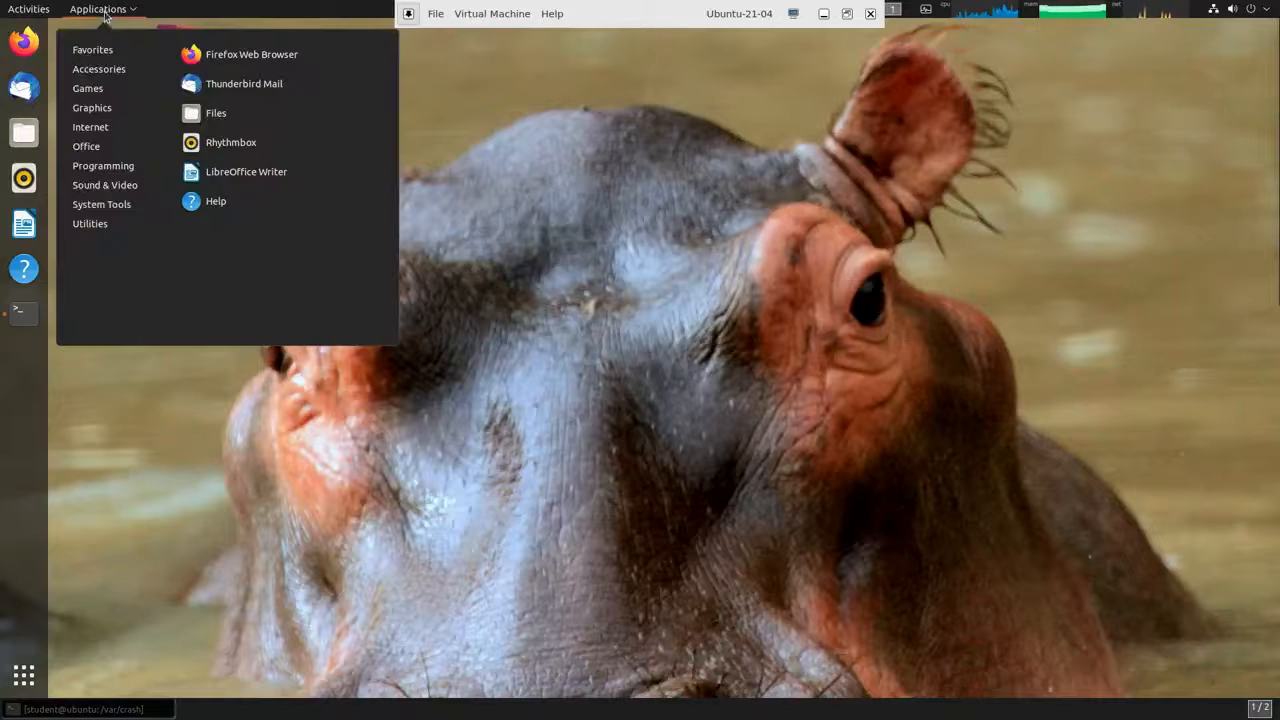
mouse_move(100, 224)
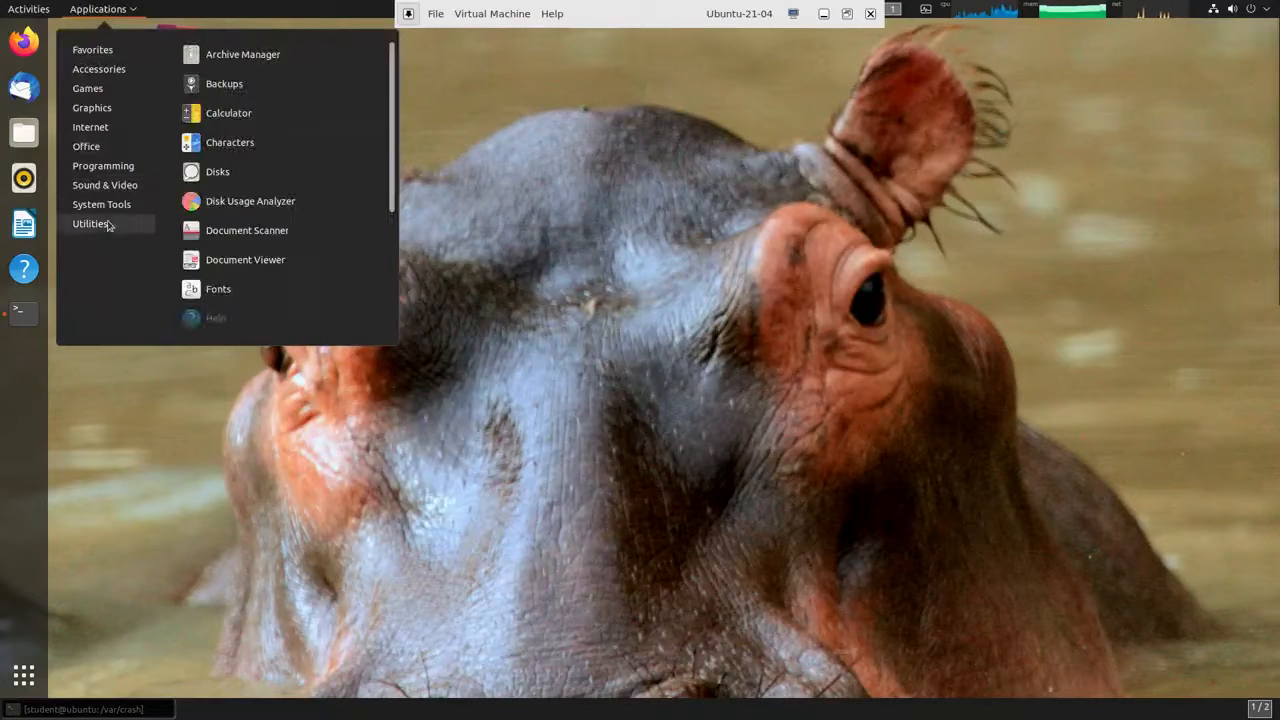
scroll(228, 258, down, 5)
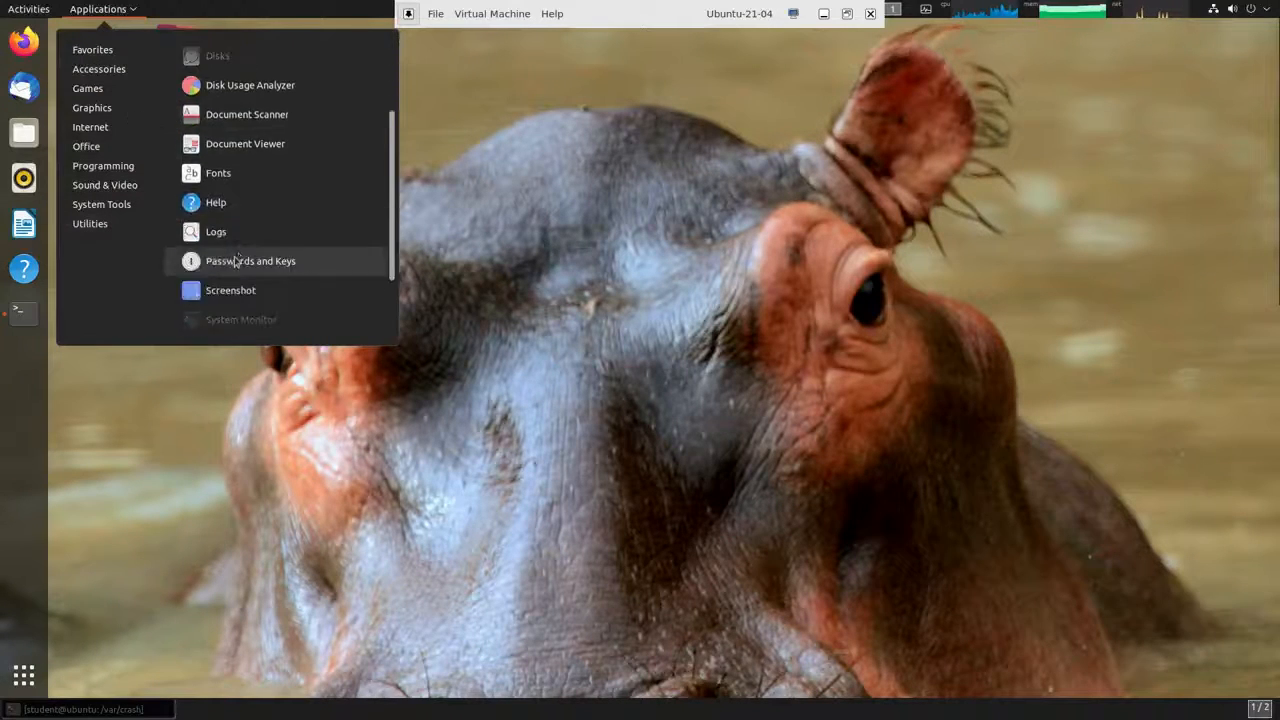
scroll(235, 264, up, 5)
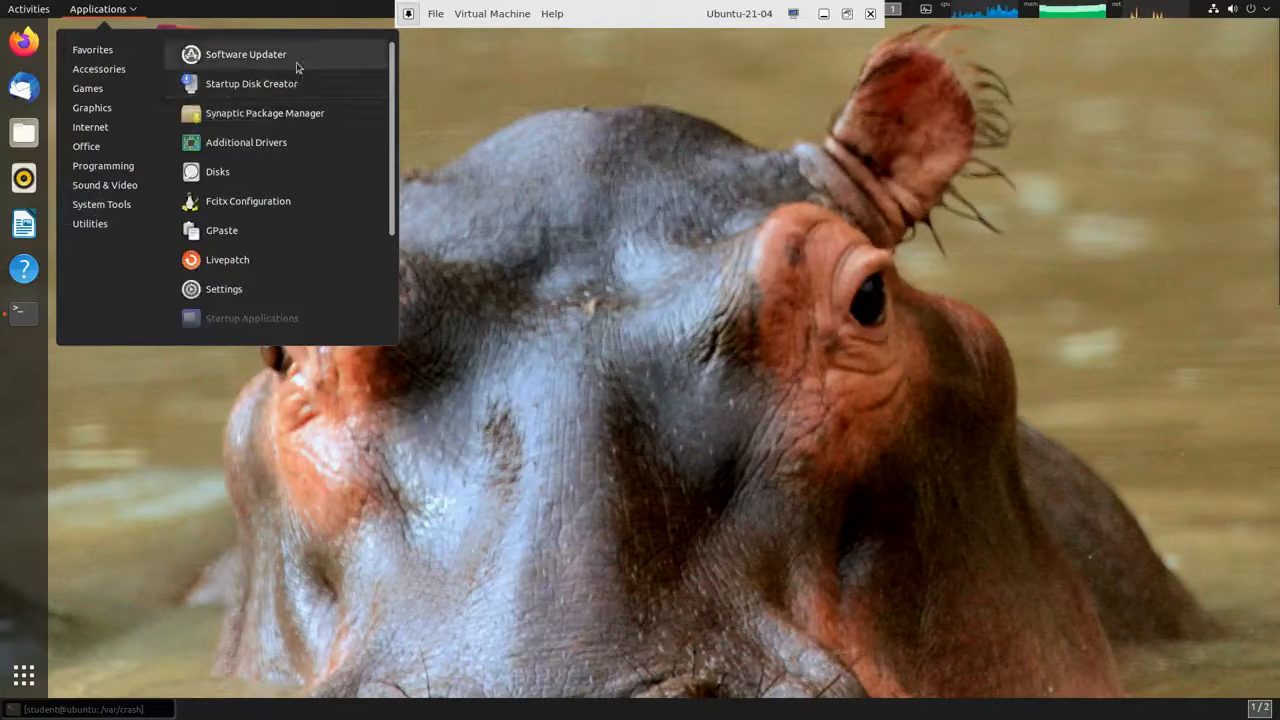
click(290, 116)
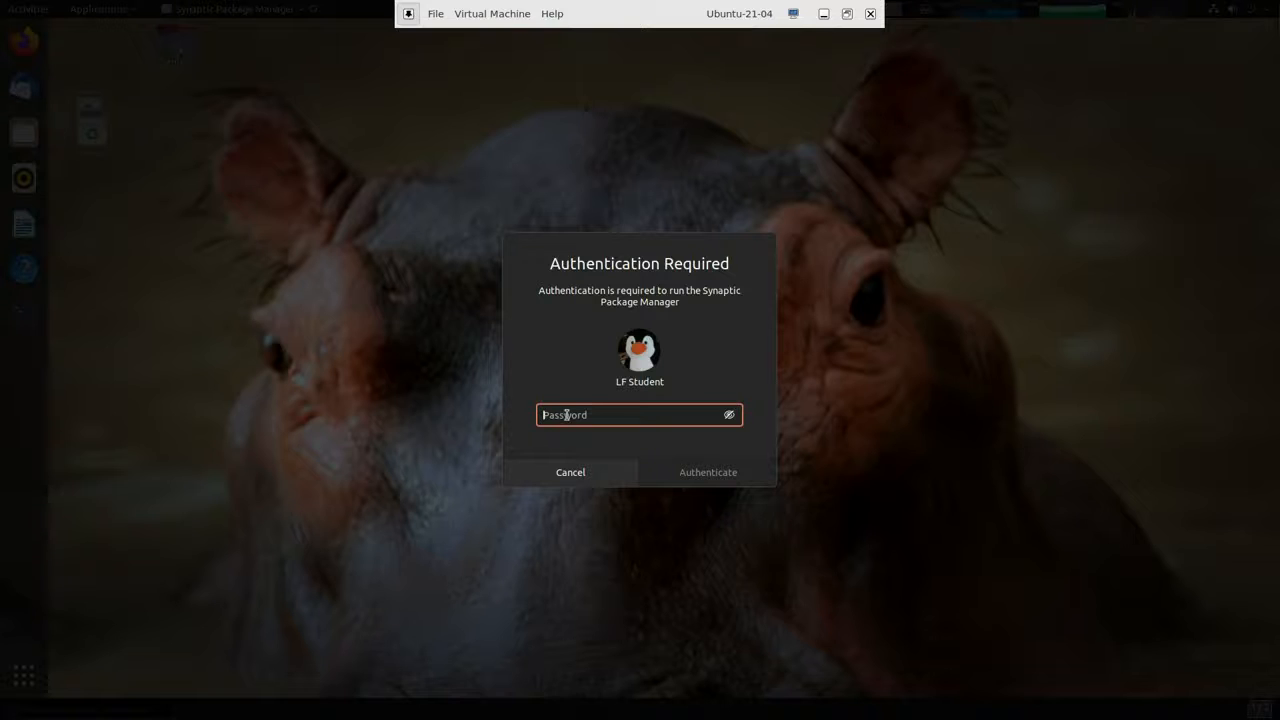
Enter the account password, correcting a typo, to authenticate Synaptic.
text(lfst)
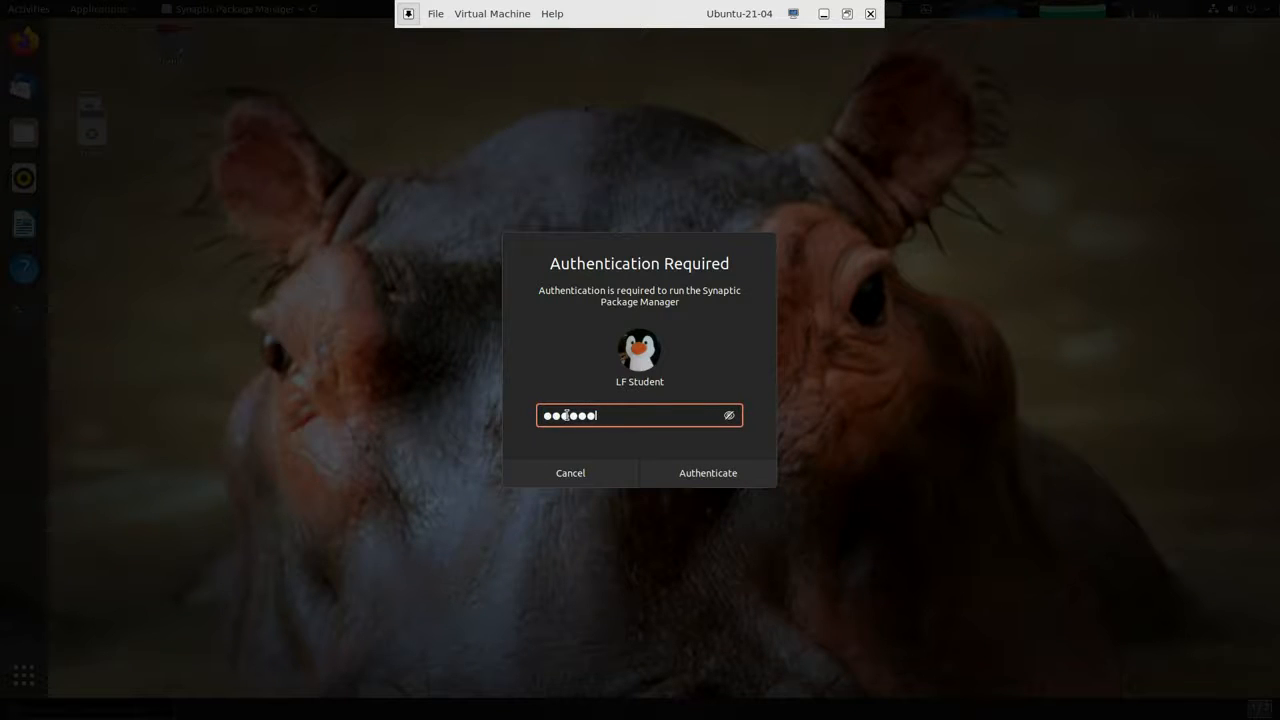
key(BackSpace)
key(BackSpace)
key(BackSpace)
key(BackSpace)
key(BackSpace)
key(BackSpace)
text(student)
key(Return)
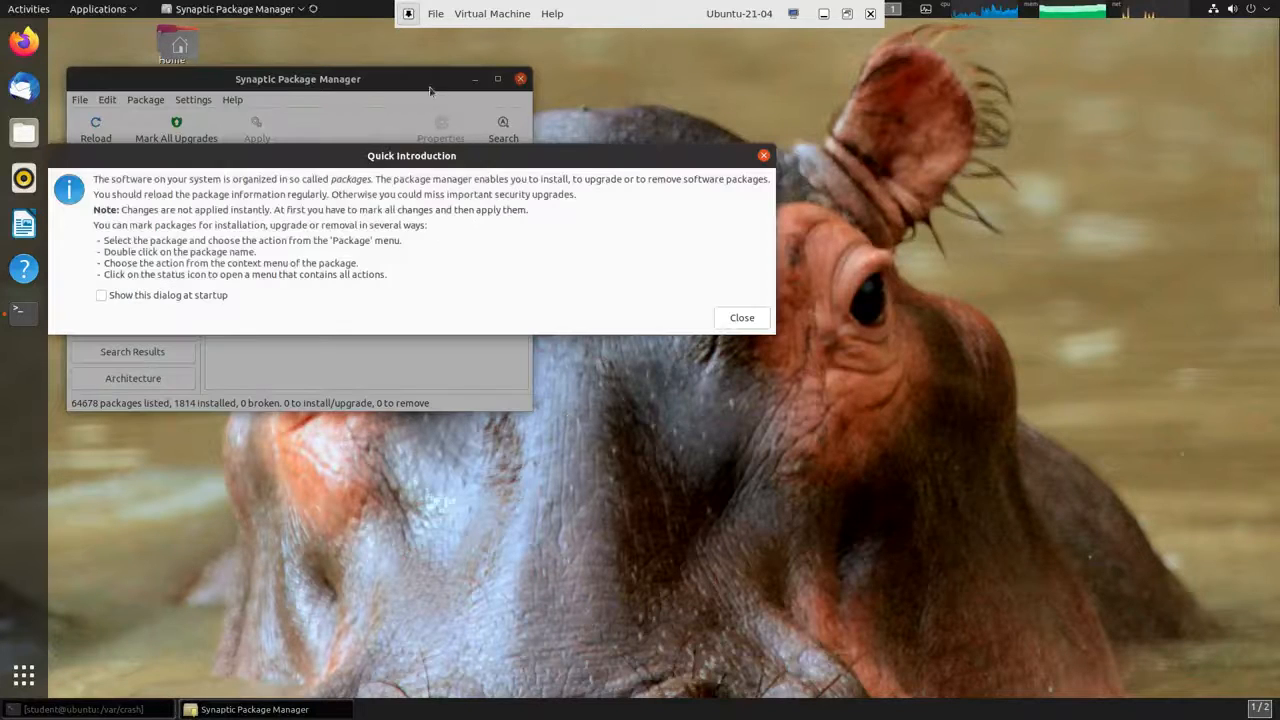
Close the Quick Introduction, center and enlarge the Synaptic window, and toggle Search Results/Sections views.
click(745, 318)
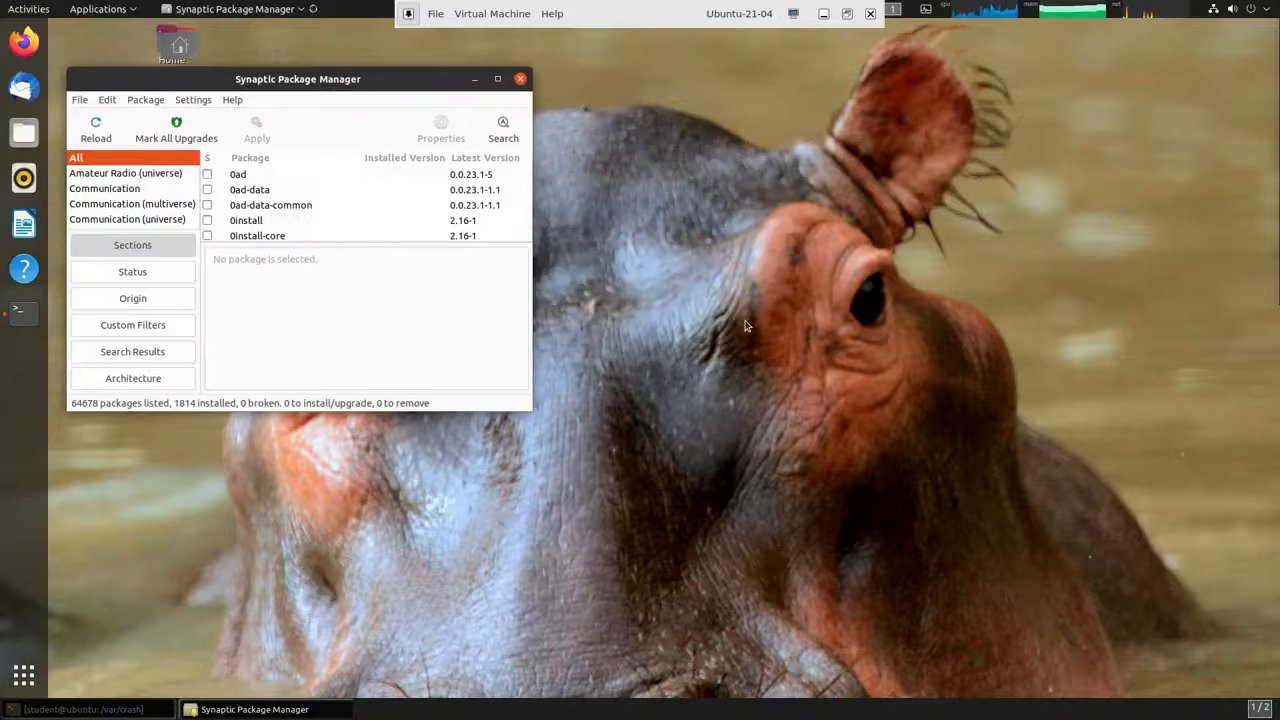
drag(404, 82, 606, 61)
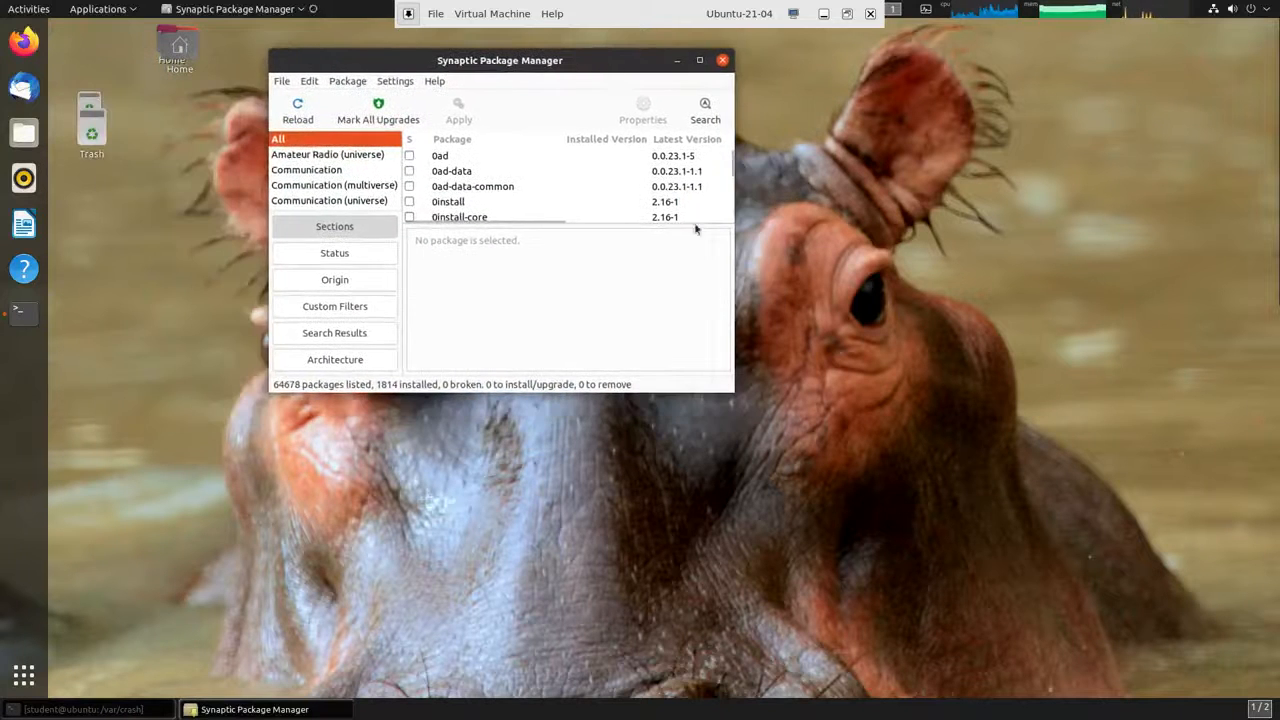
drag(728, 398, 1202, 700)
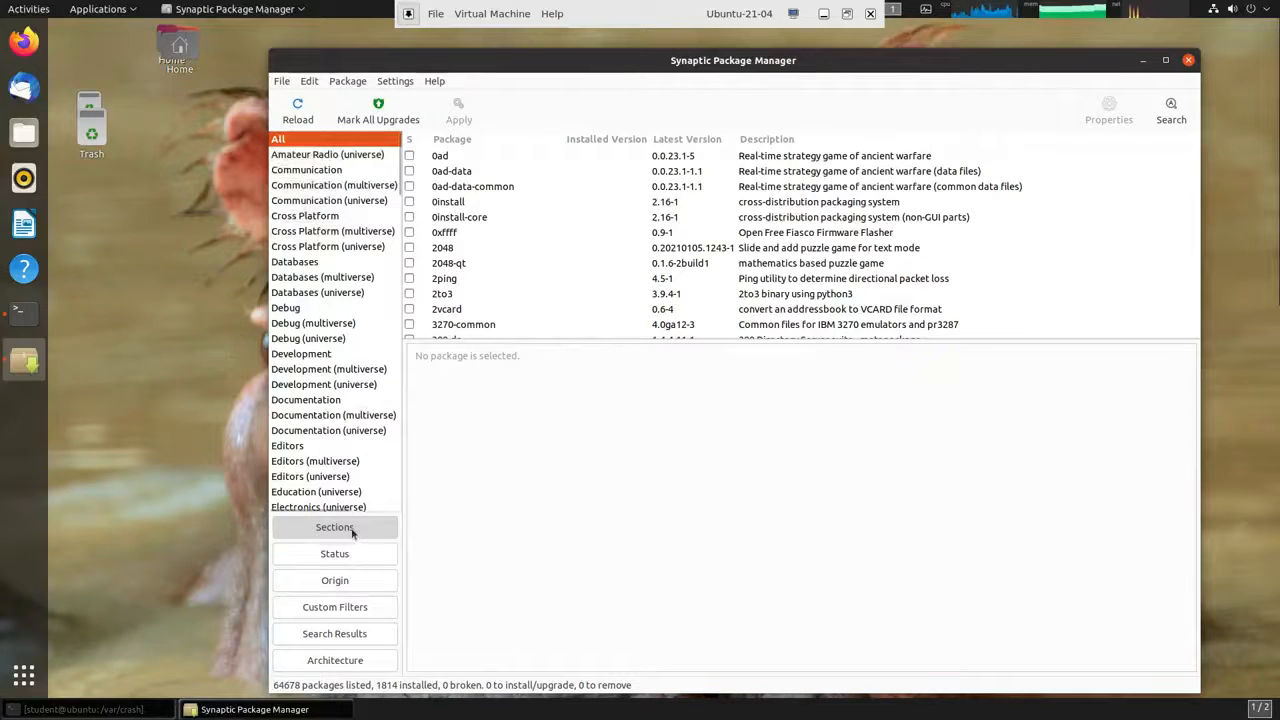
click(342, 634)
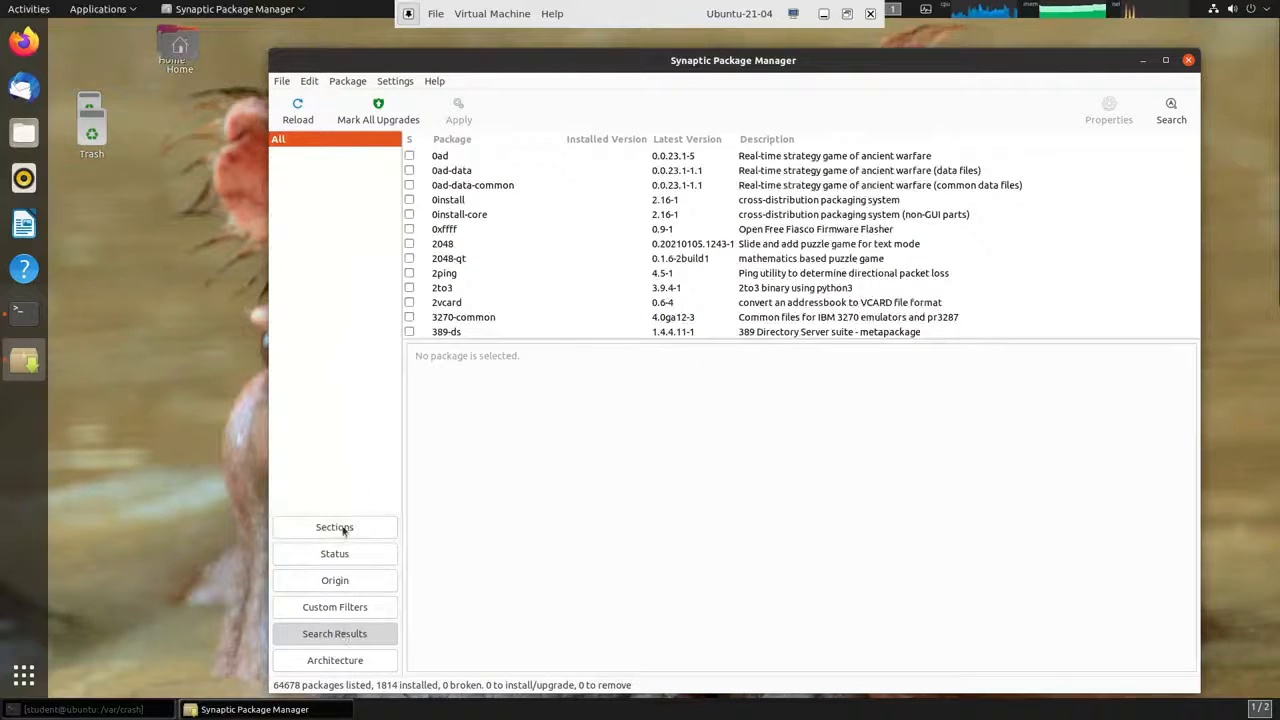
click(343, 530)
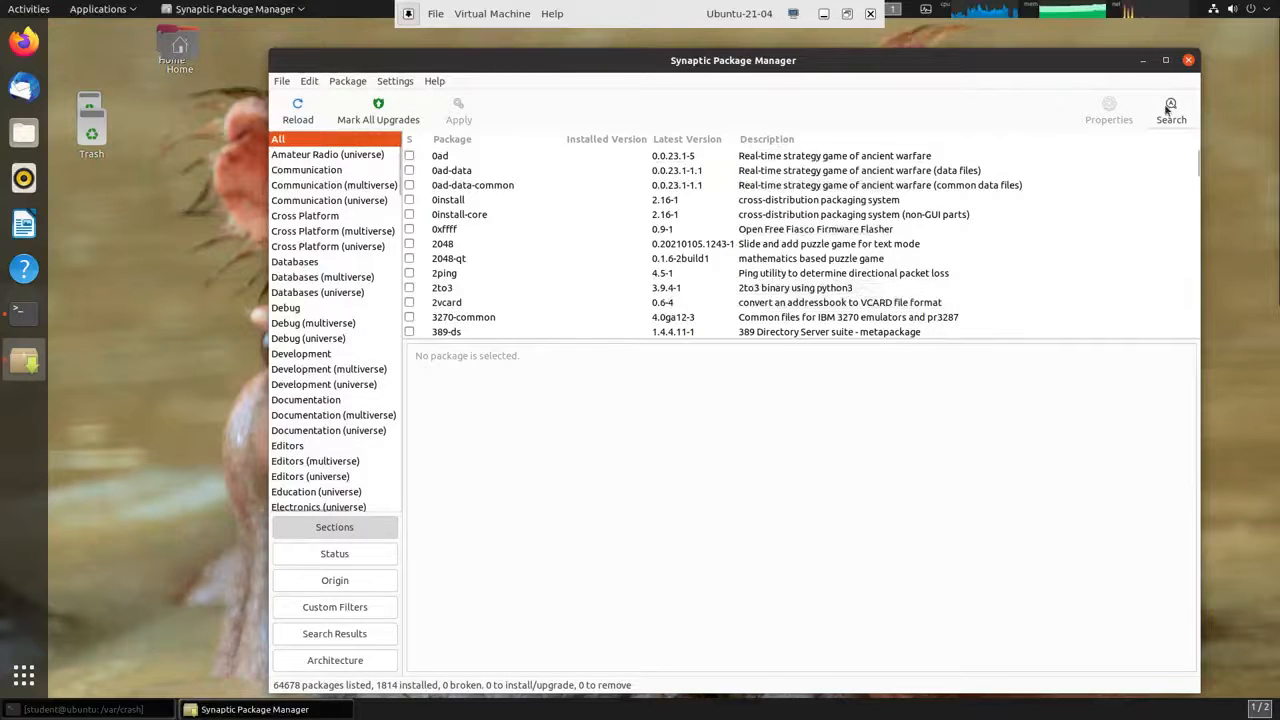
Search Synaptic packages for 'terminal'.
click(1168, 112)
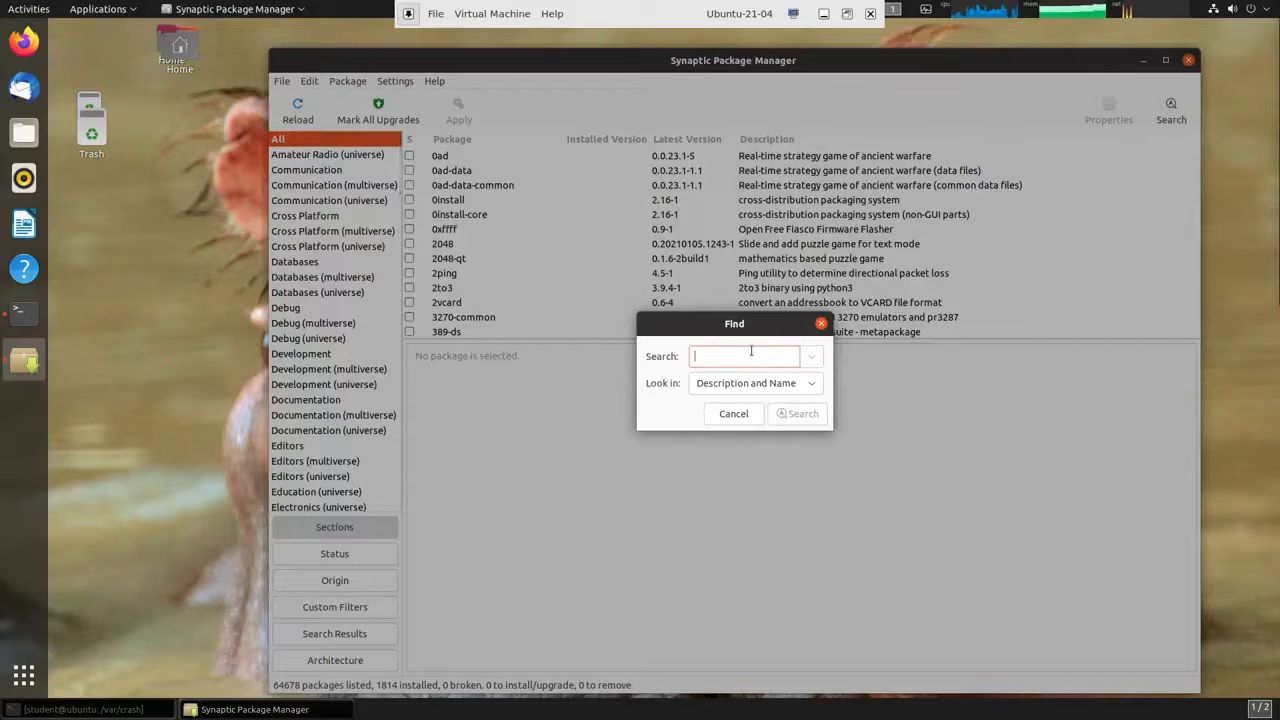
text(terminal)
key(Return)
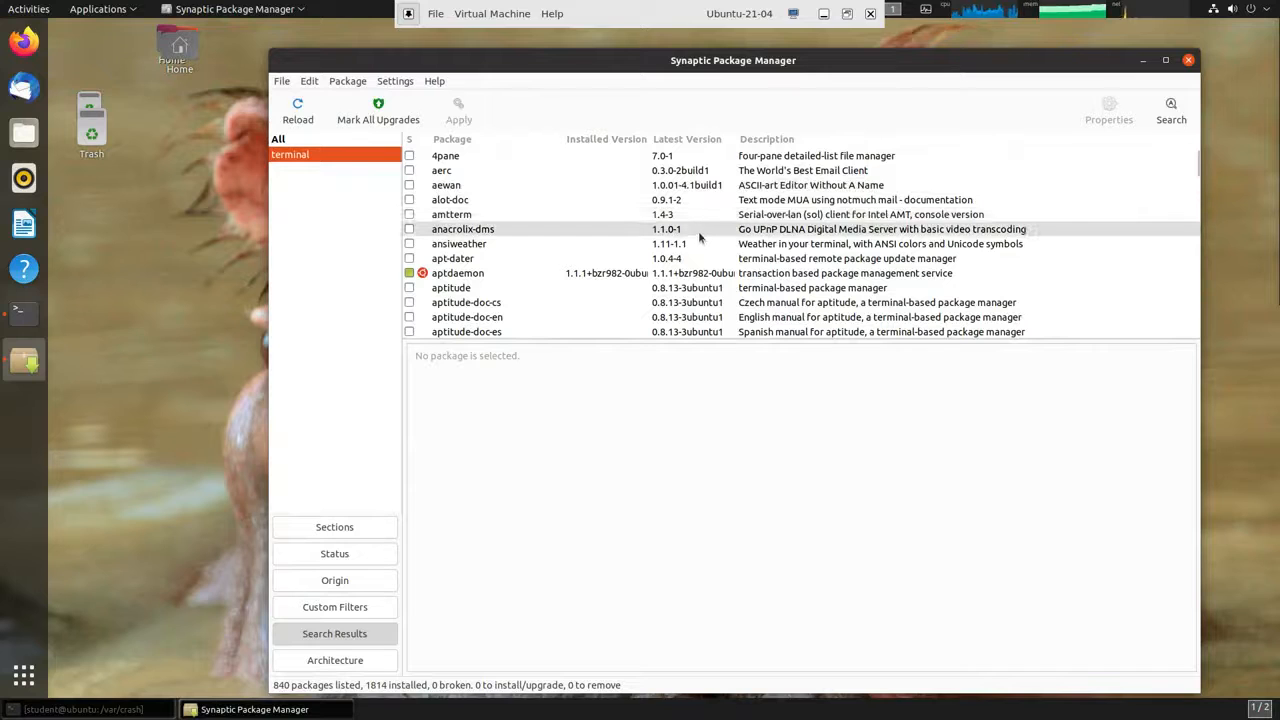
Rerun the 'terminal' search looking in Name only and scroll to qterminal.
click(1170, 110)
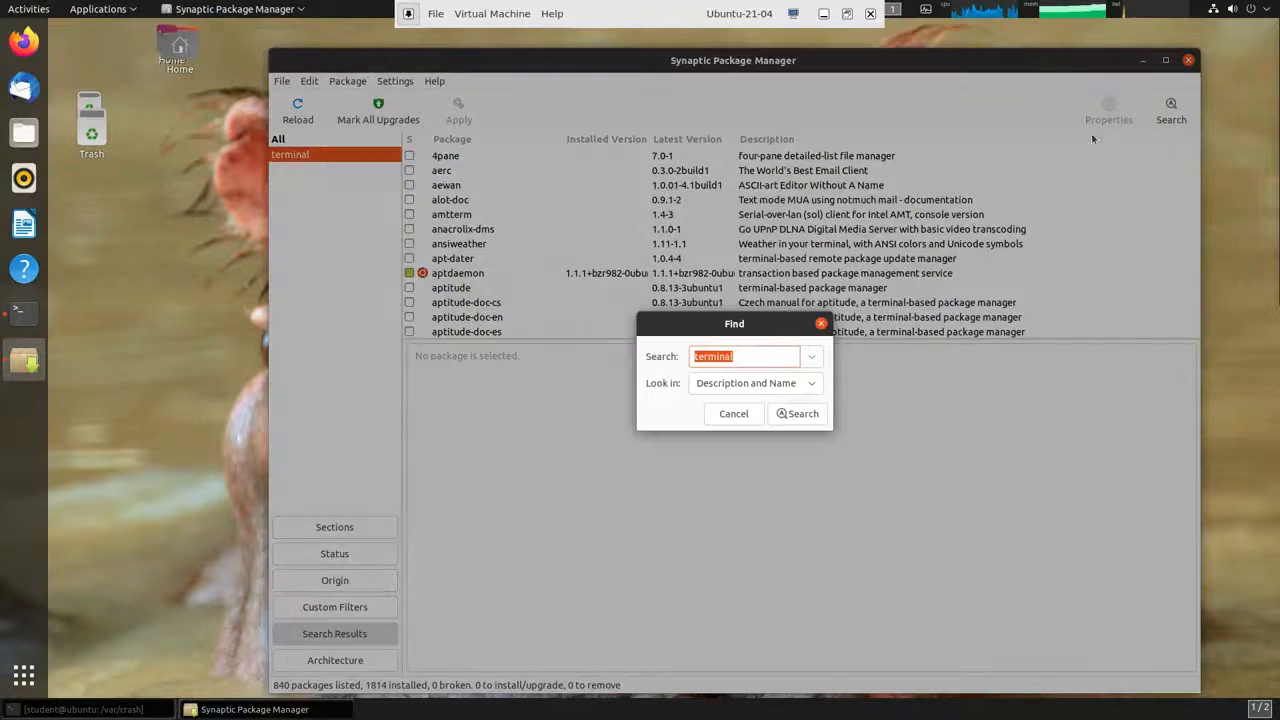
click(803, 388)
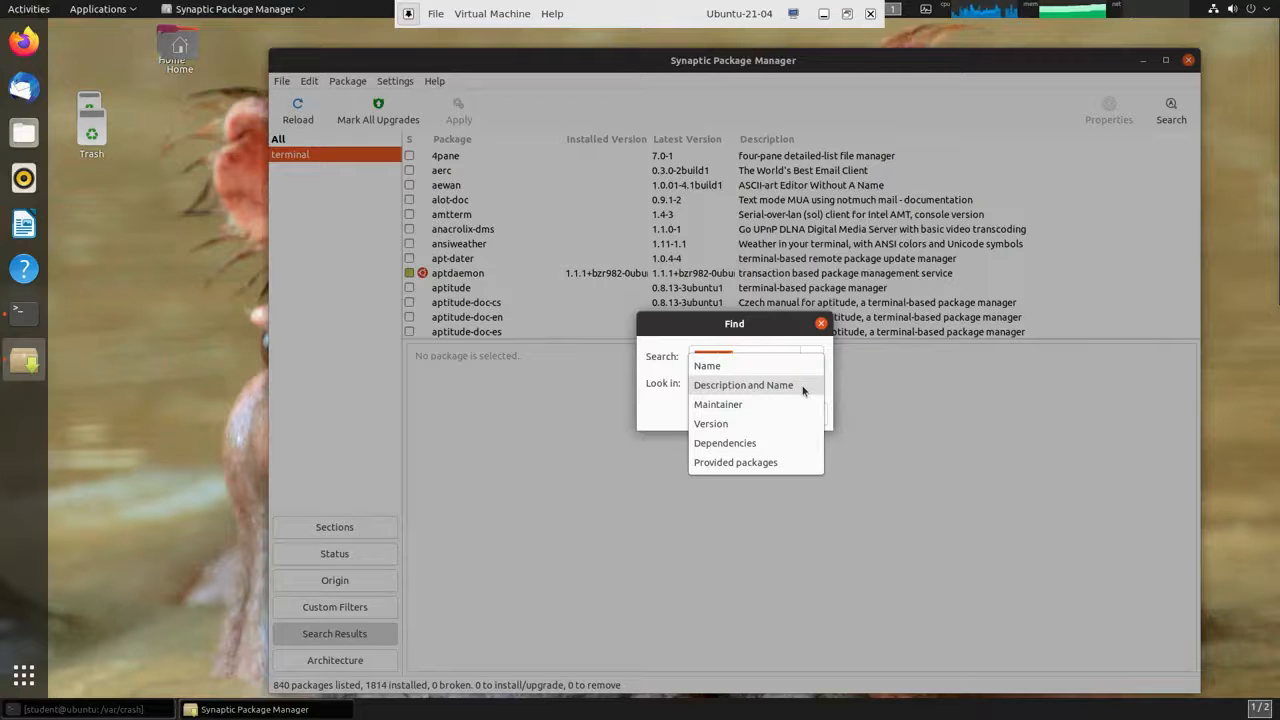
click(712, 366)
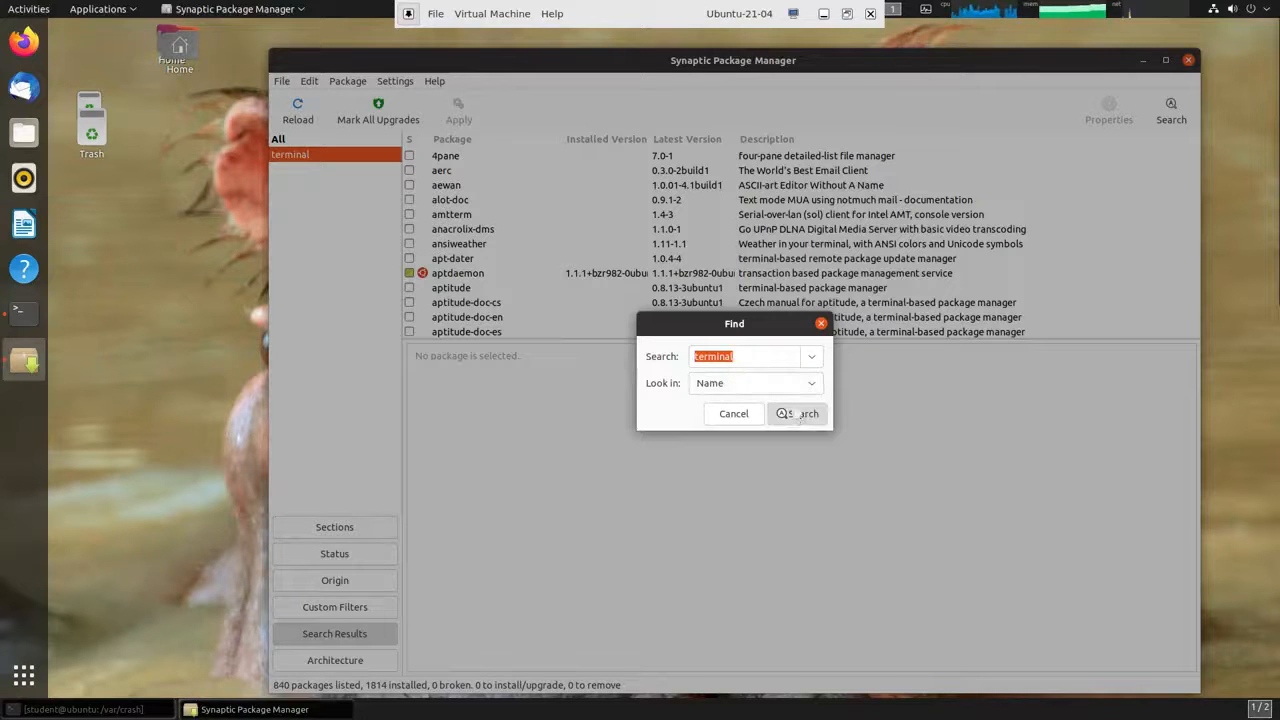
click(797, 414)
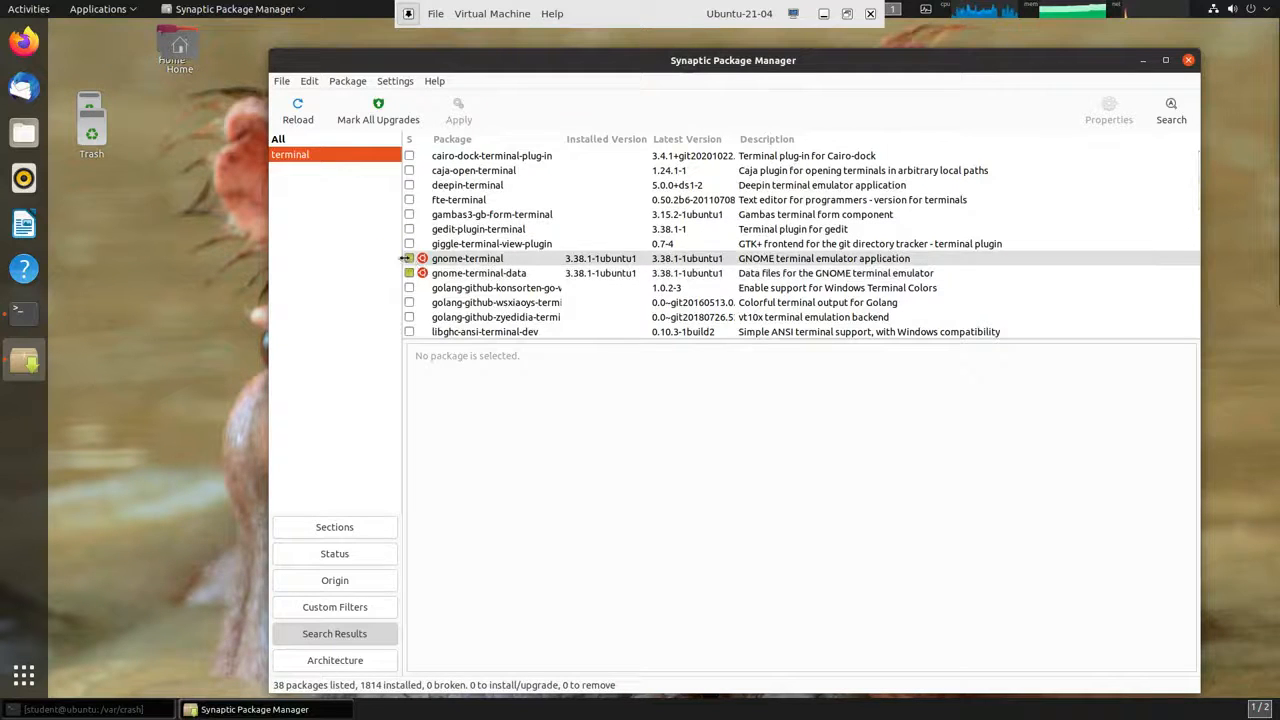
scroll(497, 258, down, 3)
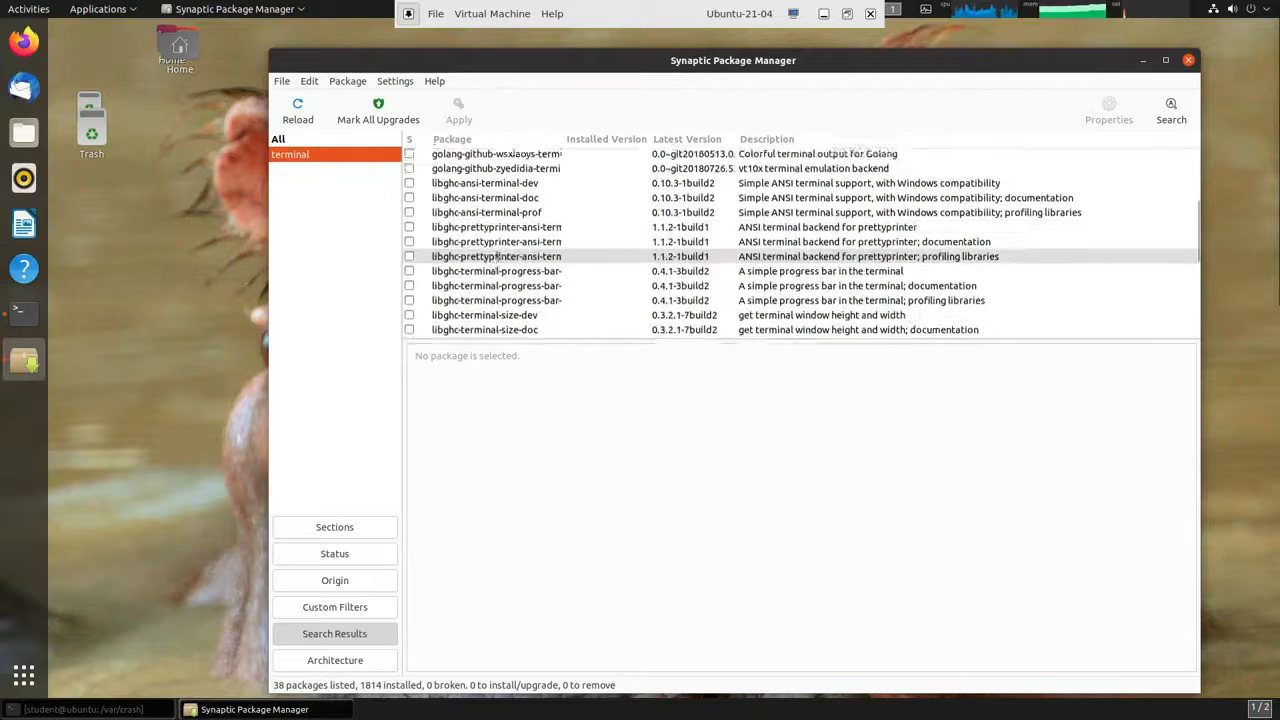
scroll(497, 258, down, 6)
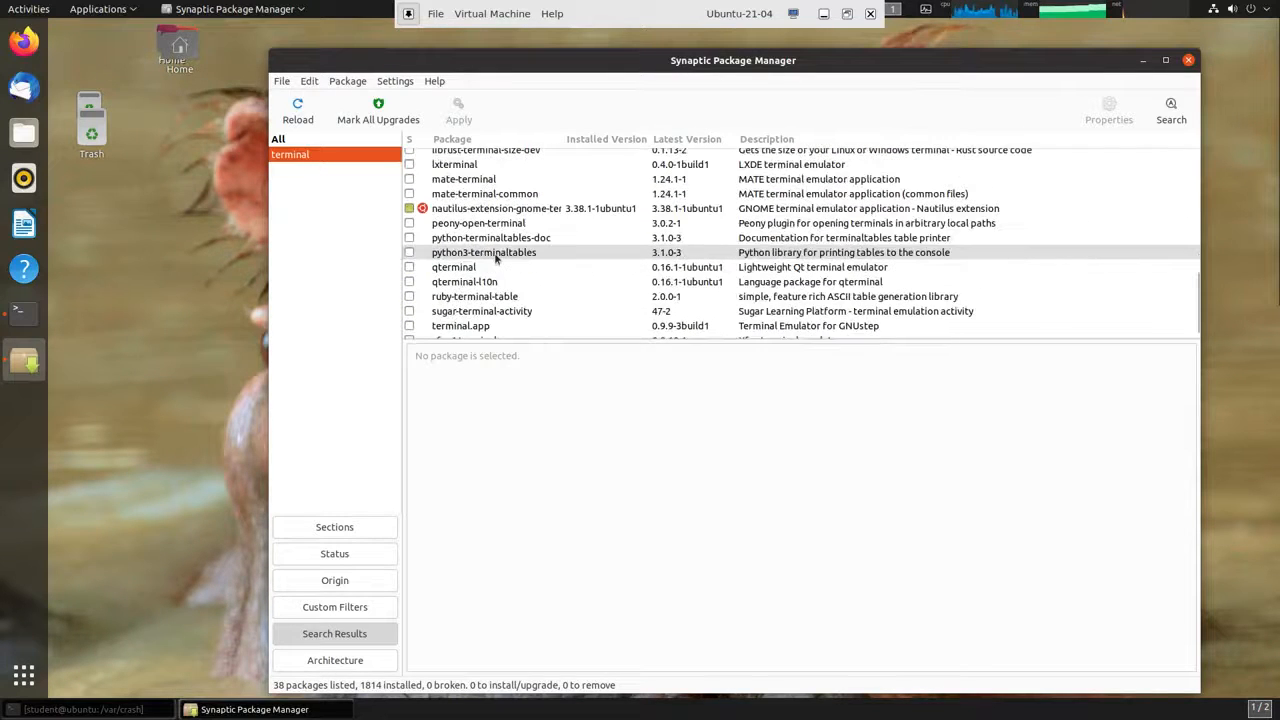
scroll(494, 258, down, 1)
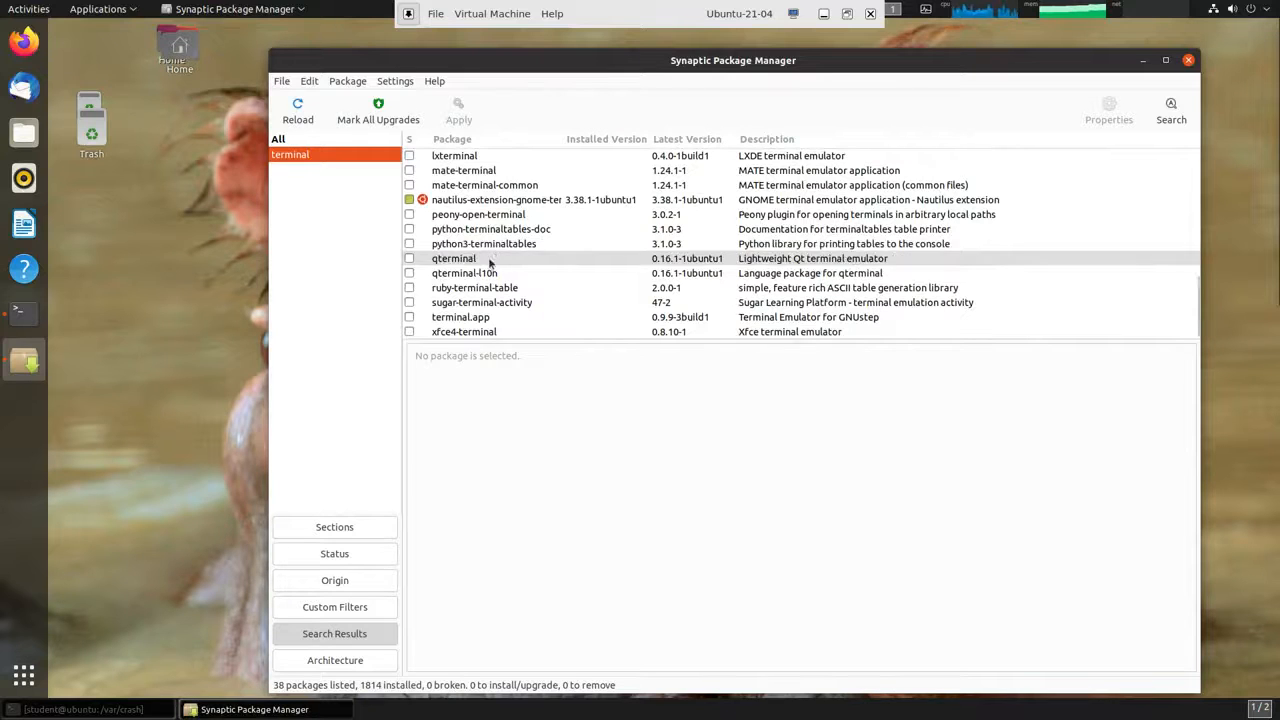
Preview qterminal's required dependencies, cancel without marking it, and close Synaptic.
click(492, 259)
click(425, 263)
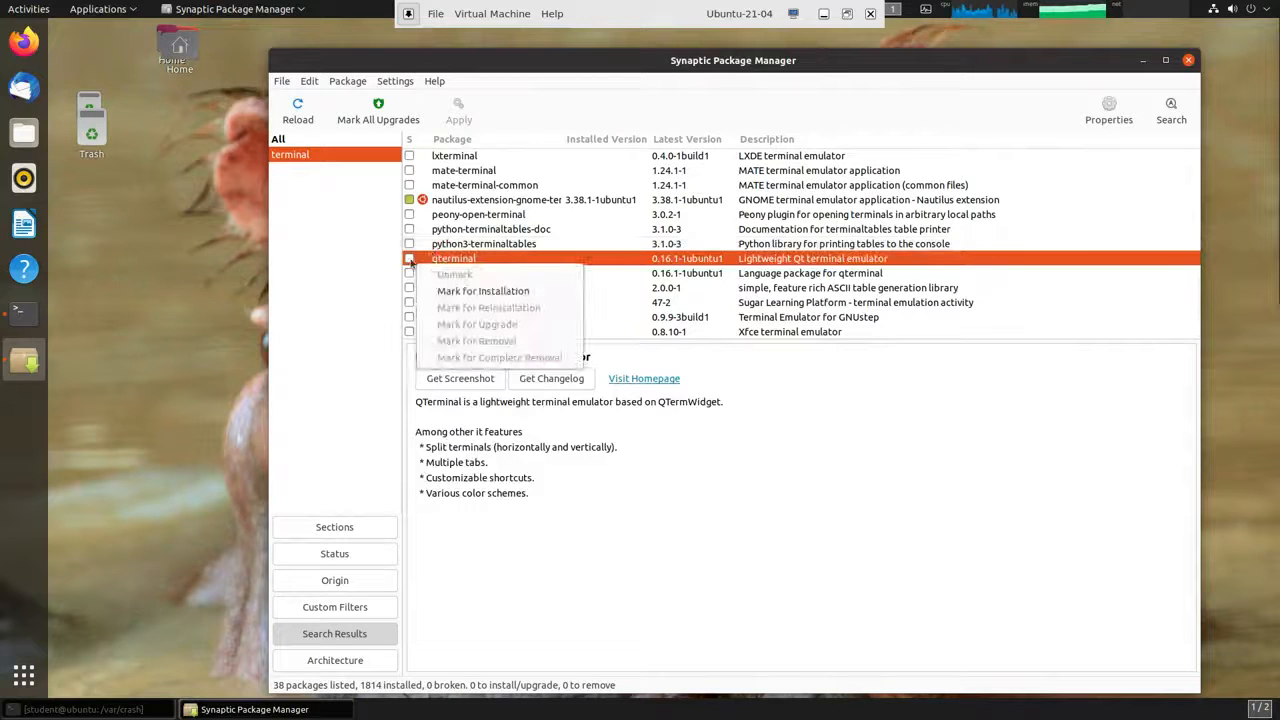
key(Escape)
click(410, 259)
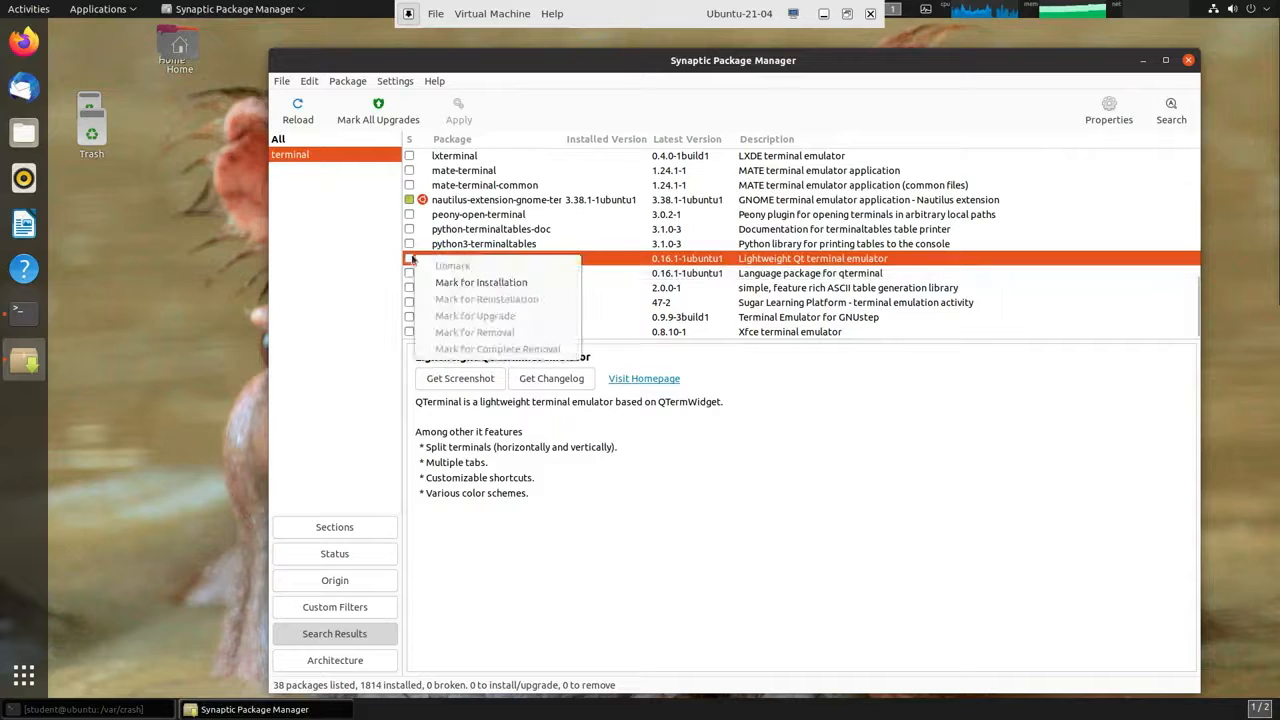
click(478, 283)
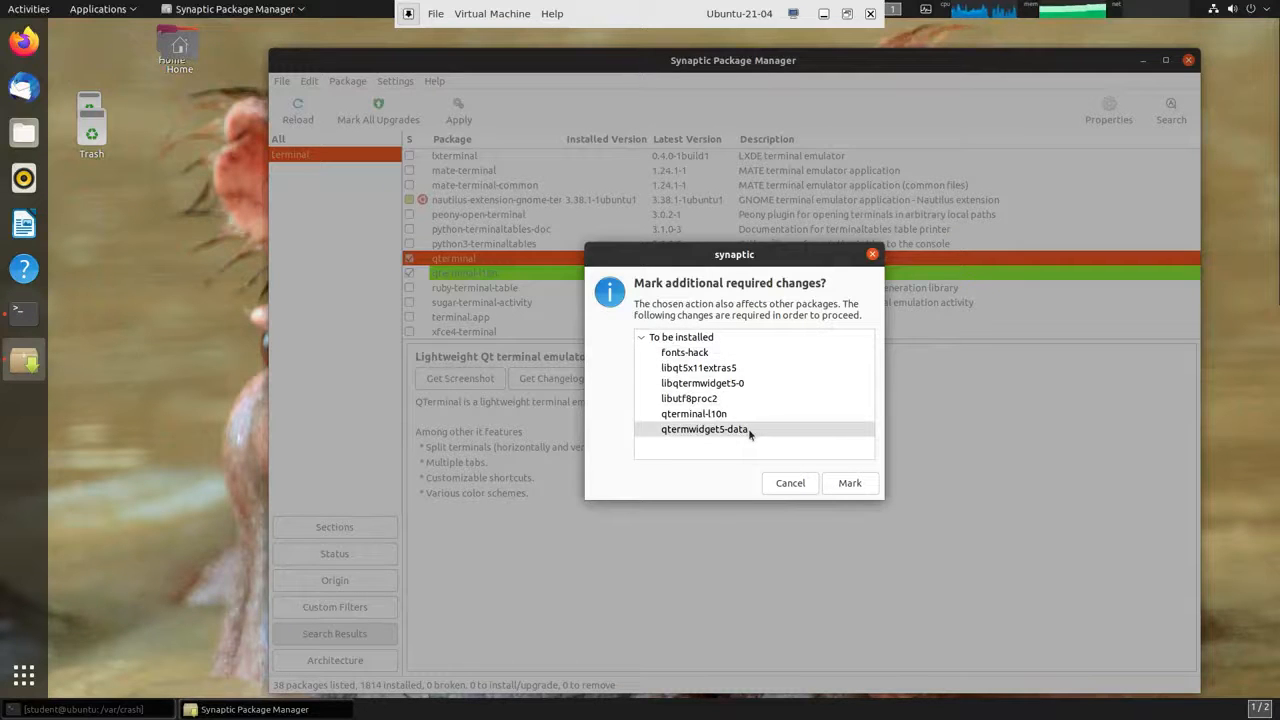
click(790, 483)
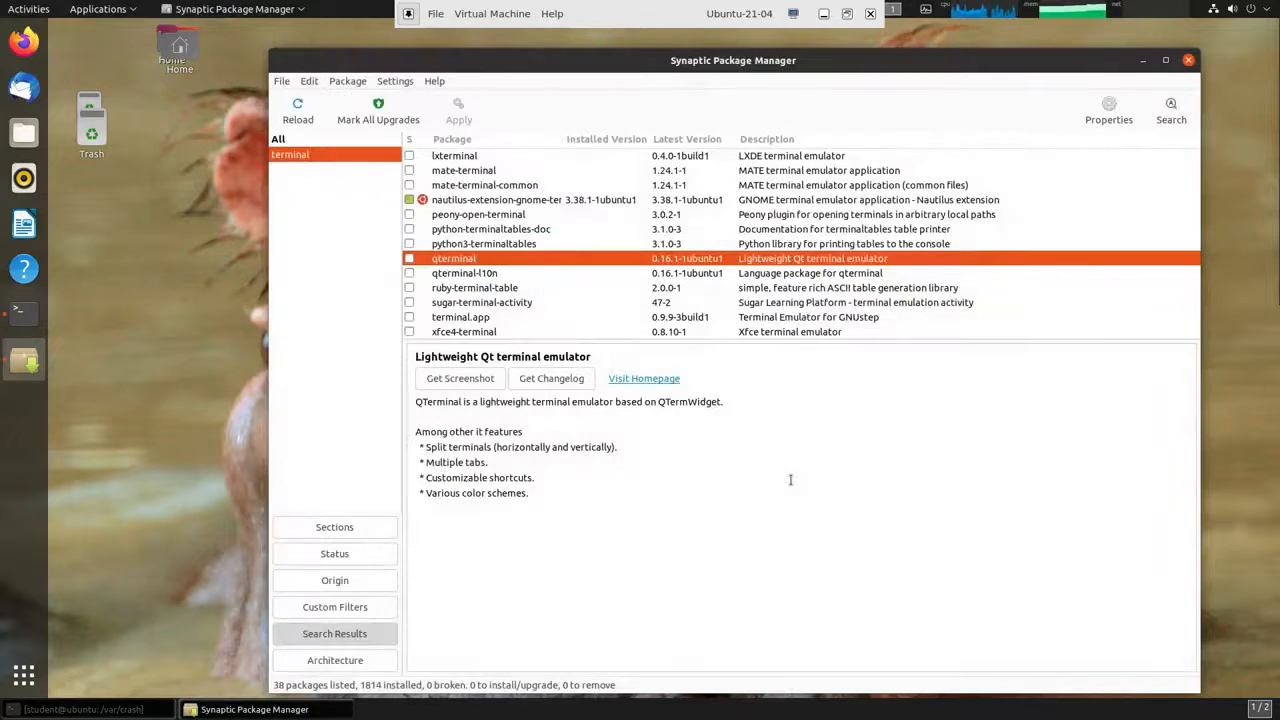
click(1188, 61)
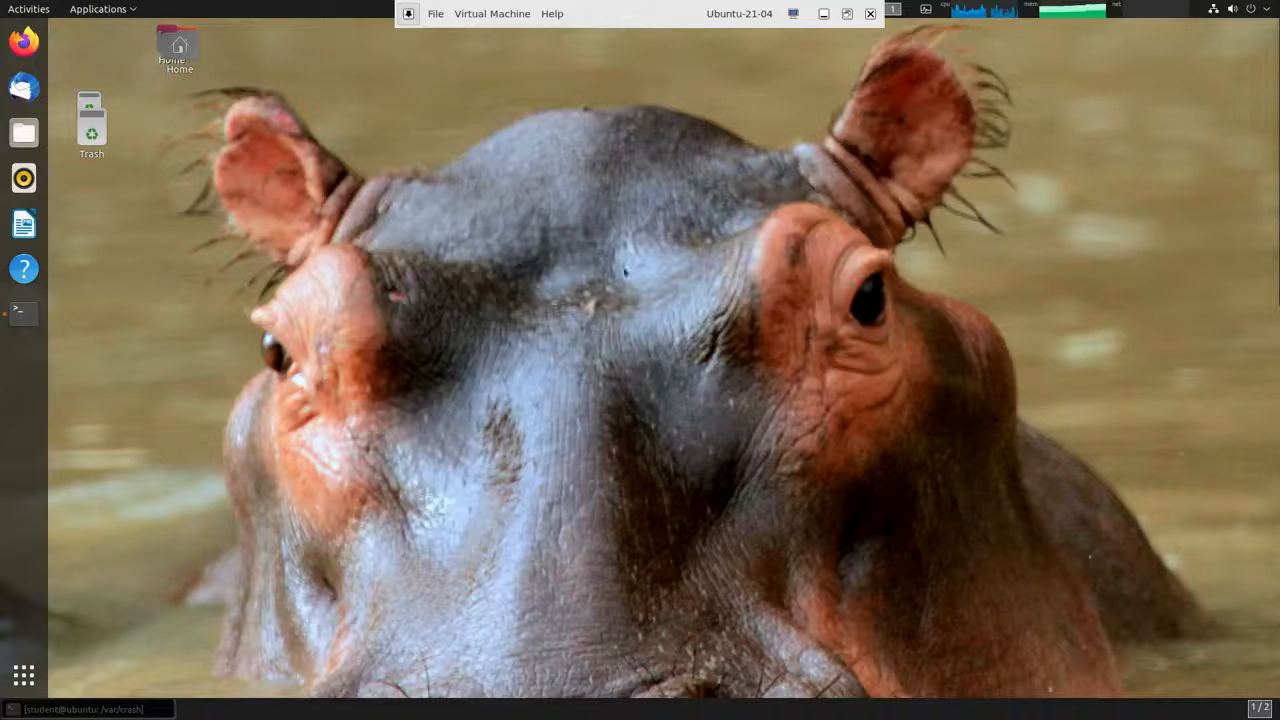